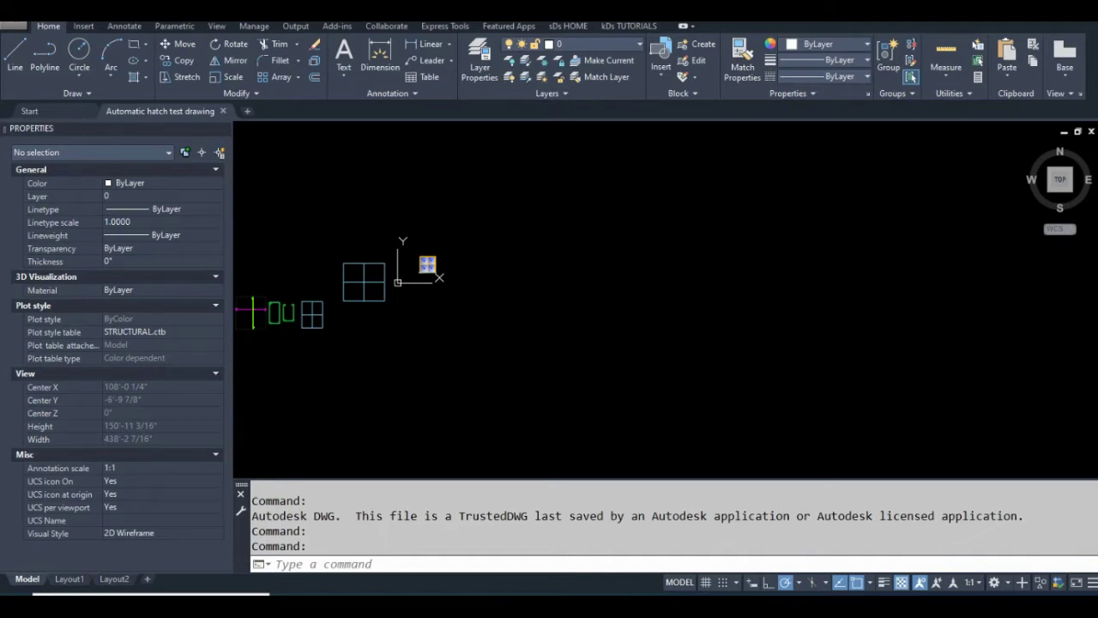
# Step: Run the INSERT command to open the Blocks palette and shift the palette slightly aside in the drawing area
pyautogui.write('insert')
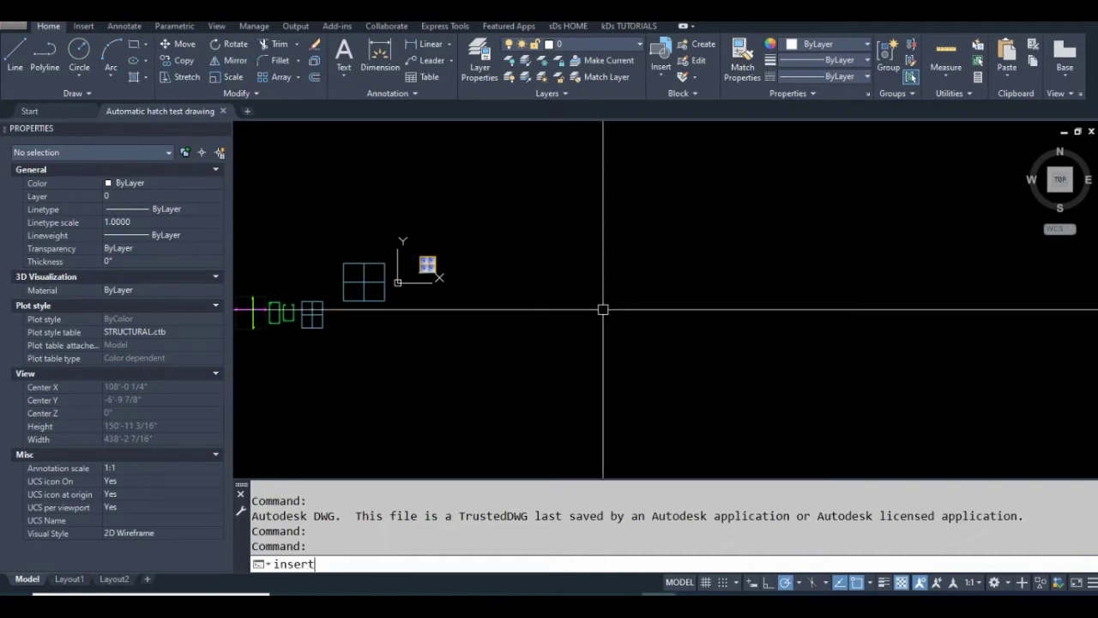
pyautogui.press('Return')
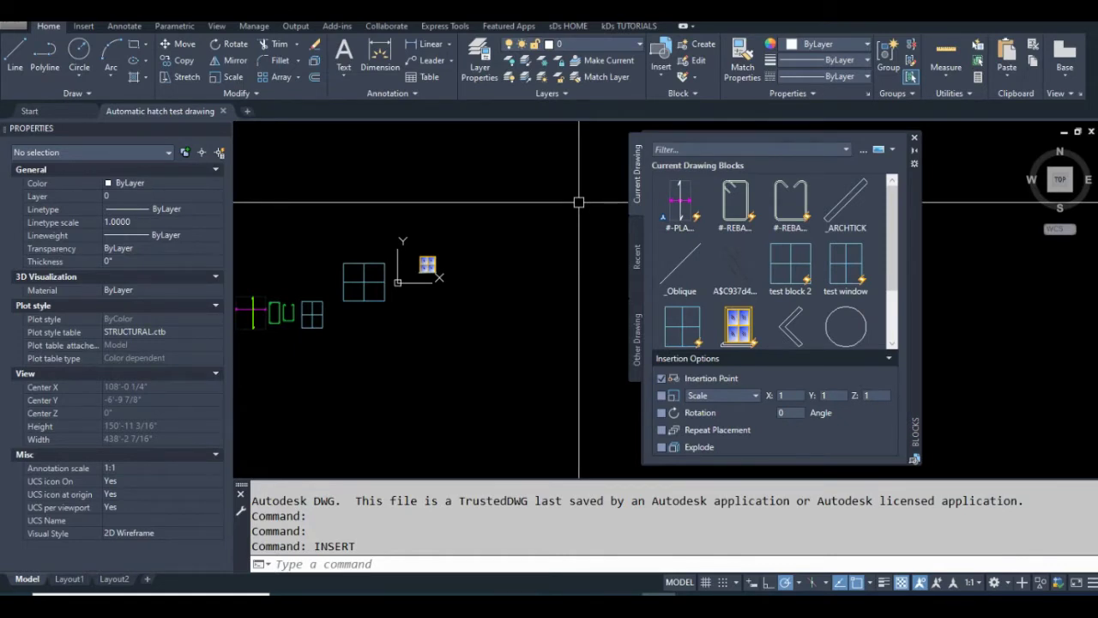
pyautogui.moveTo(908, 215); pyautogui.dragTo(947, 208)
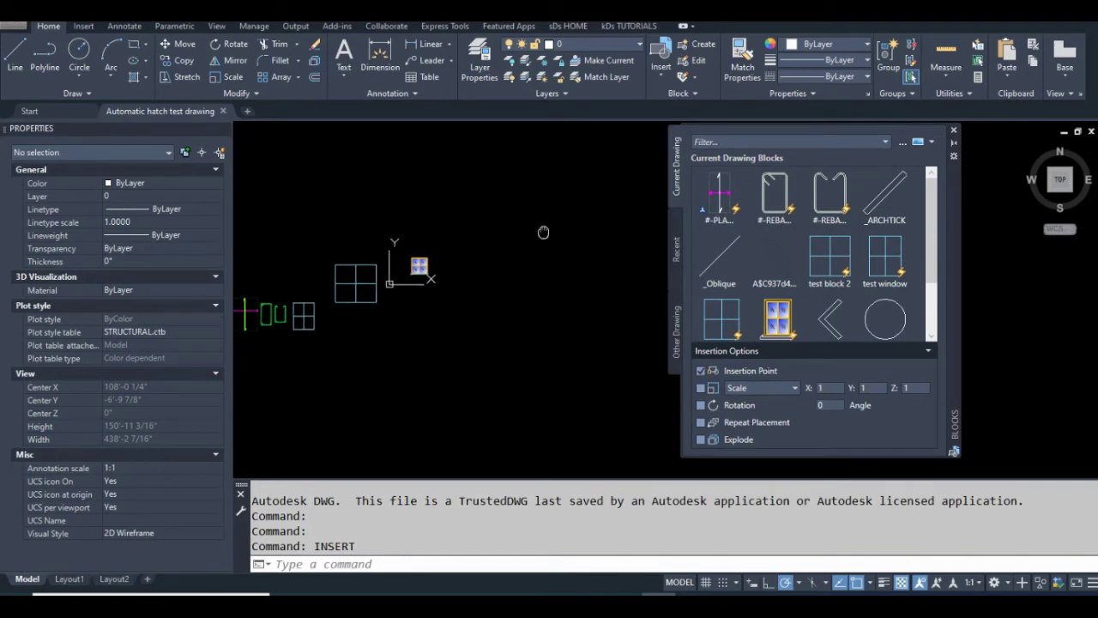
pyautogui.moveTo(520, 258)
pyautogui.mouseDown(button='middle')
pyautogui.moveTo(573, 260)
pyautogui.moveTo(555, 245)
pyautogui.mouseUp(button='middle')
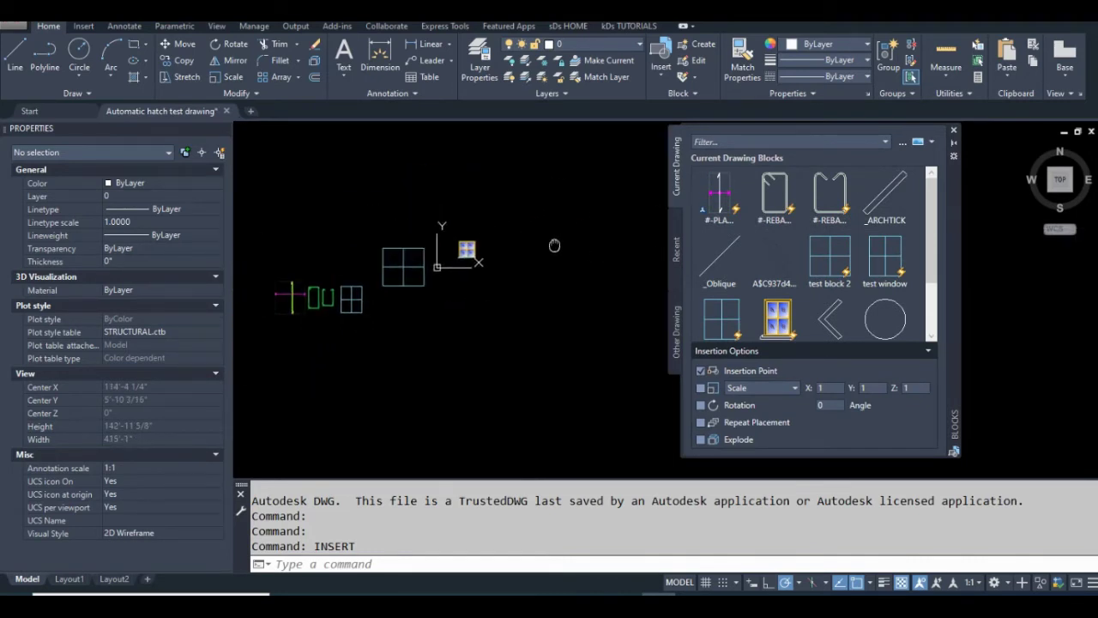
pyautogui.scroll(-2, 559, 238)
pyautogui.scroll(4, 578, 240)
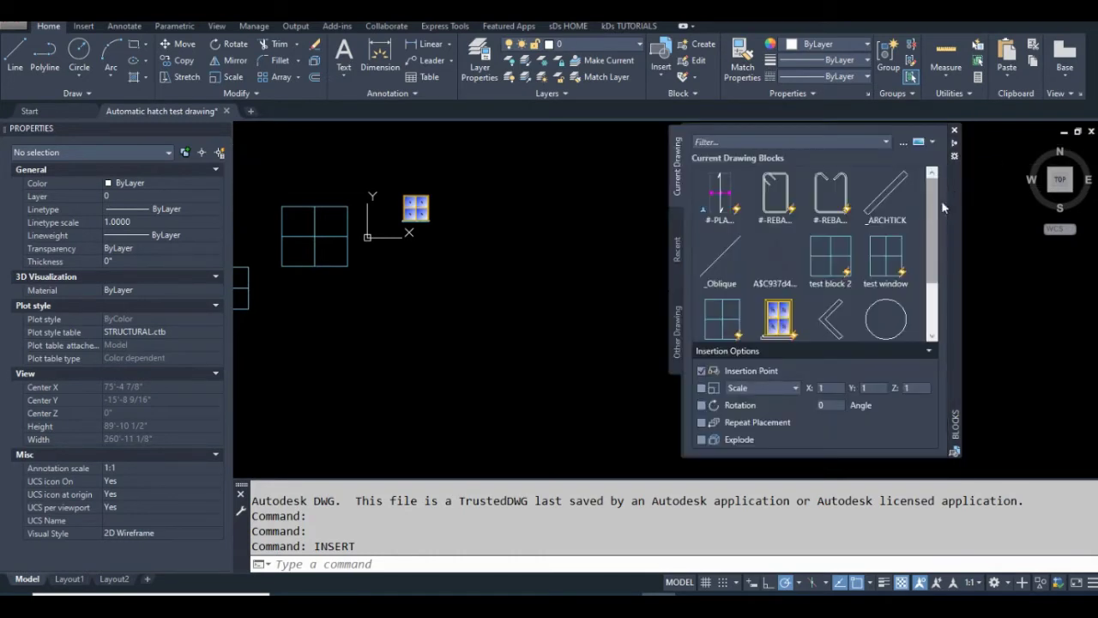
pyautogui.click(553, 249)
pyautogui.scroll(-1, 574, 292)
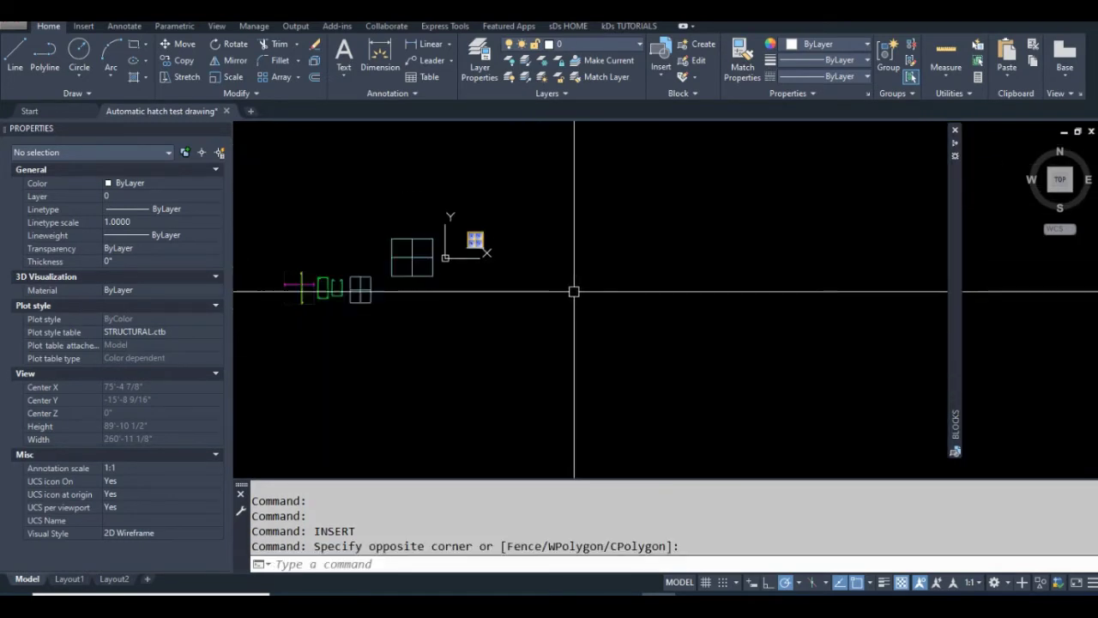
pyautogui.scroll(-3, 574, 292)
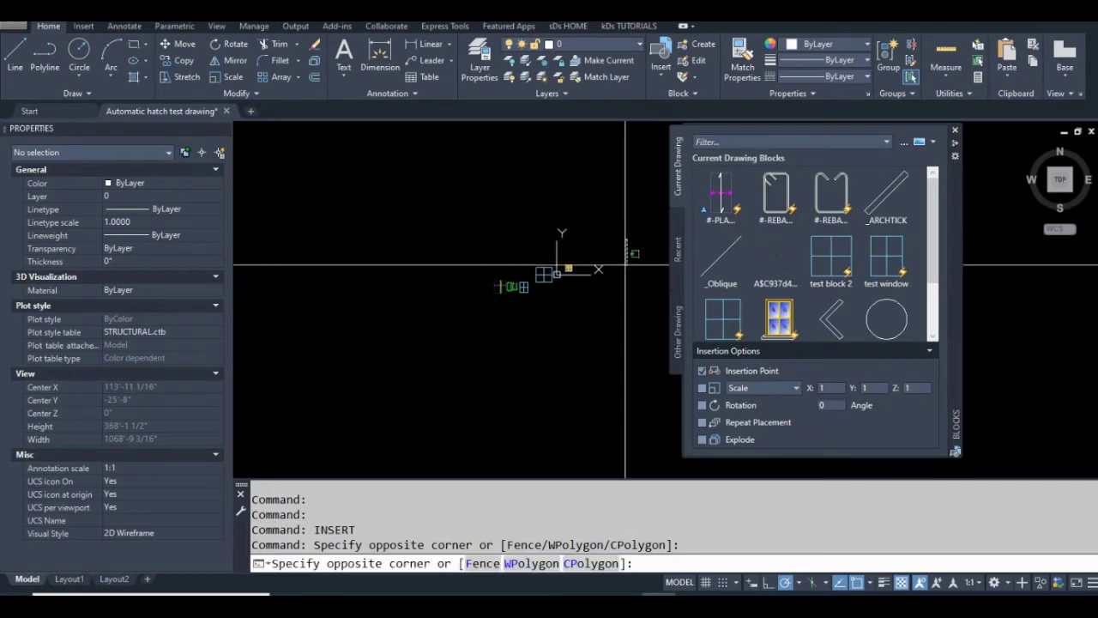
pyautogui.click(626, 266)
pyautogui.moveTo(613, 306)
pyautogui.mouseDown(button='middle')
pyautogui.moveTo(626, 309)
pyautogui.moveTo(560, 303)
pyautogui.mouseUp(button='middle')
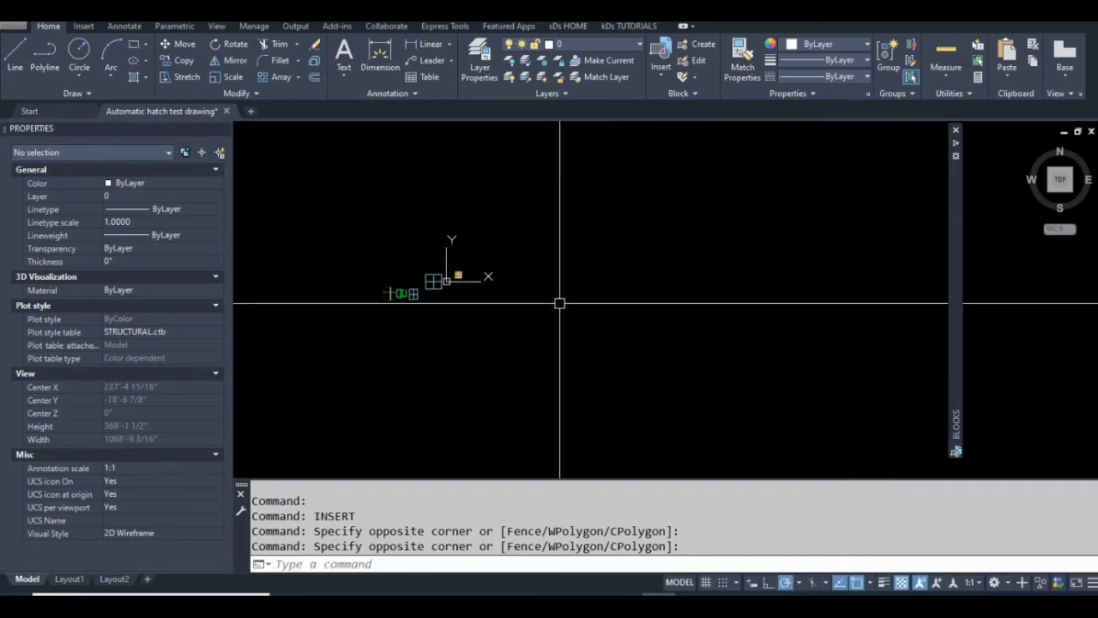
# Step: Run CLASSICINSERT, look through the block names in the classic Insert dialog, and close it without inserting anything
pyautogui.write('classicinsert')
pyautogui.press('Return')
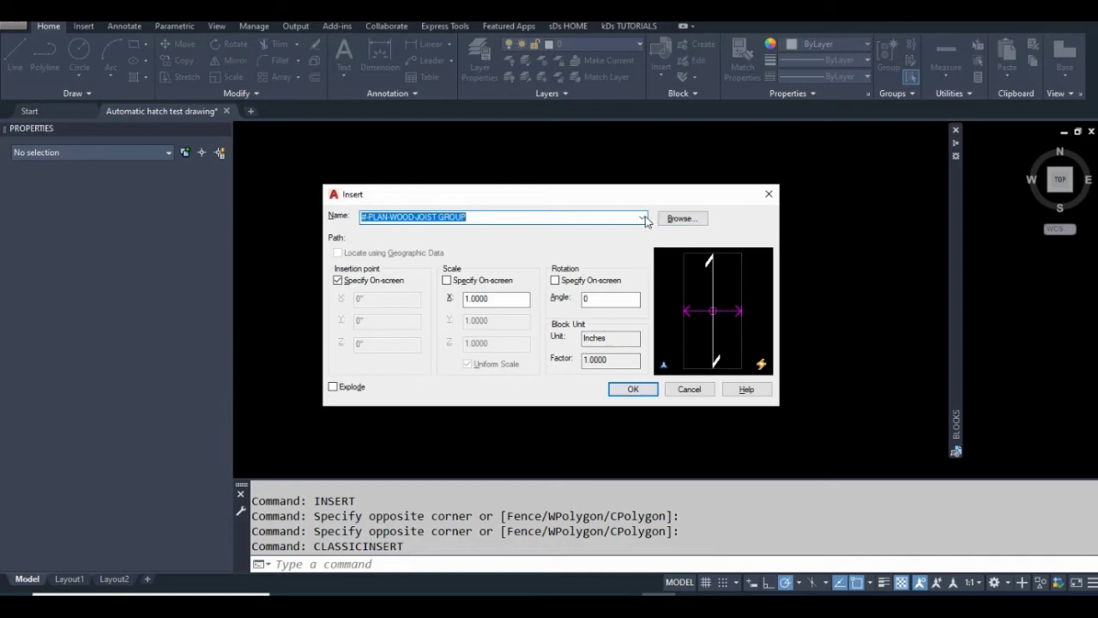
pyautogui.click(643, 217)
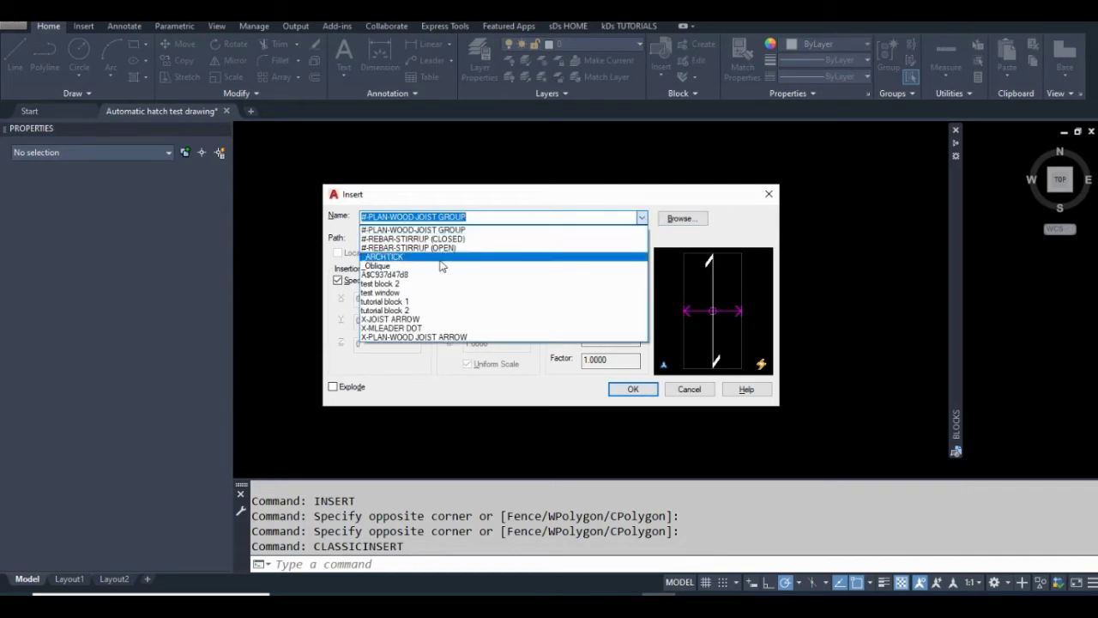
pyautogui.click(769, 194)
pyautogui.click(769, 194)
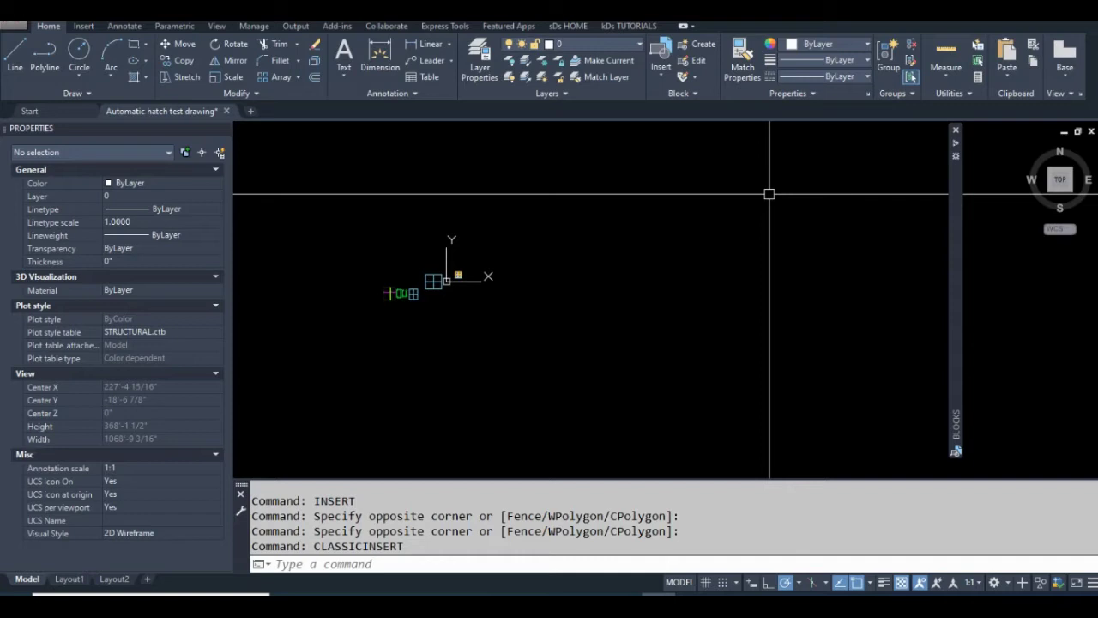
pyautogui.click(253, 26)
pyautogui.click(247, 77)
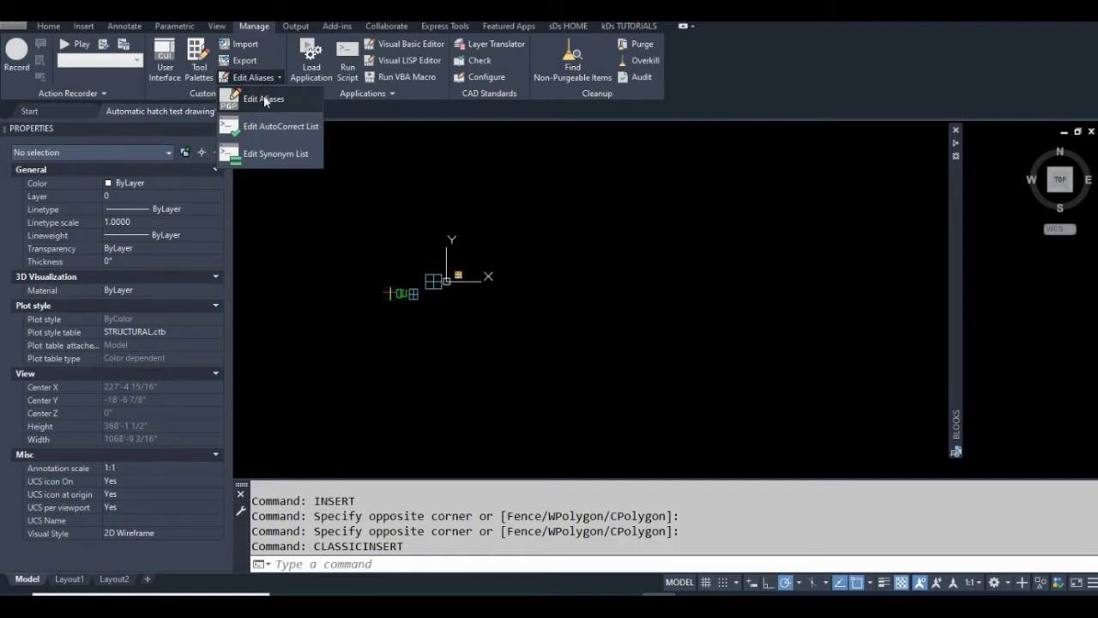
pyautogui.click(56, 27)
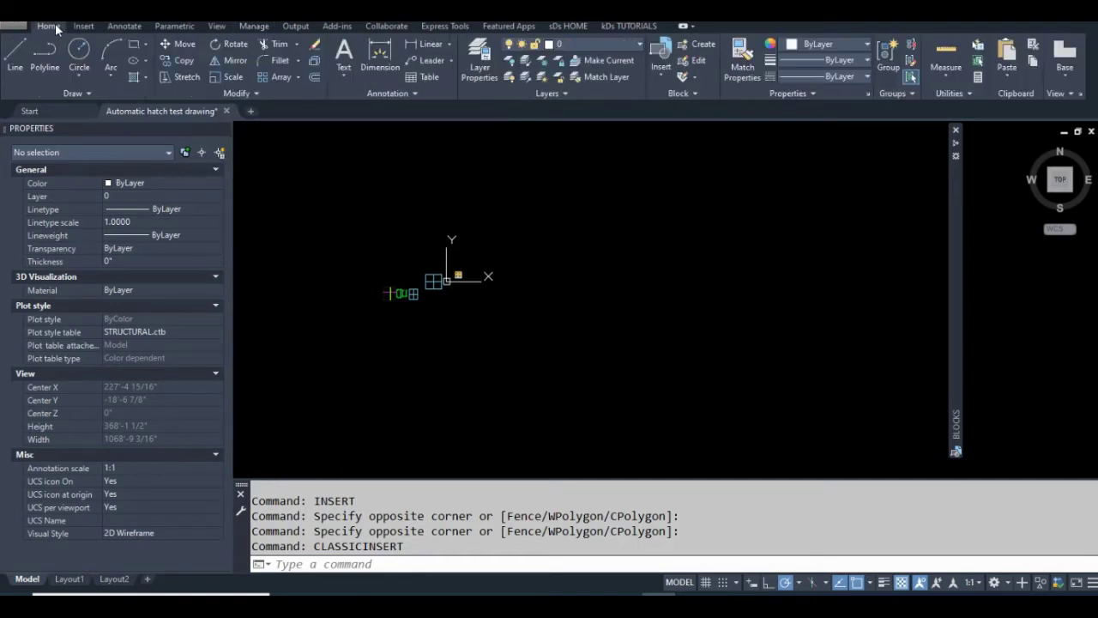
# Step: Open the command alias file for editing and go to its User Defined Command Aliases section at the end
pyautogui.click(253, 27)
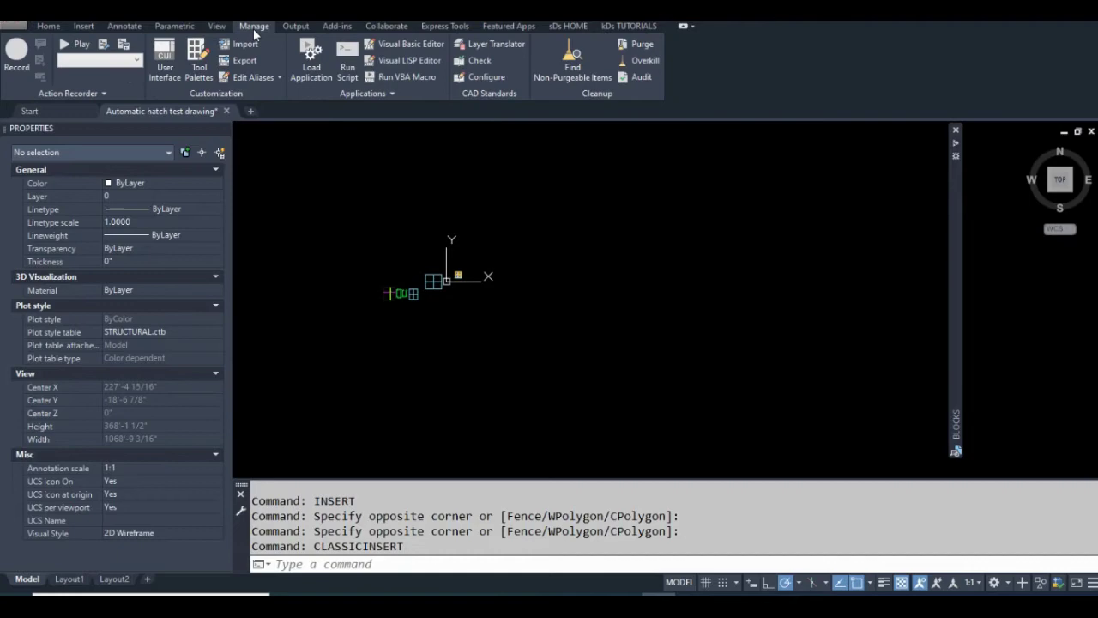
pyautogui.click(253, 78)
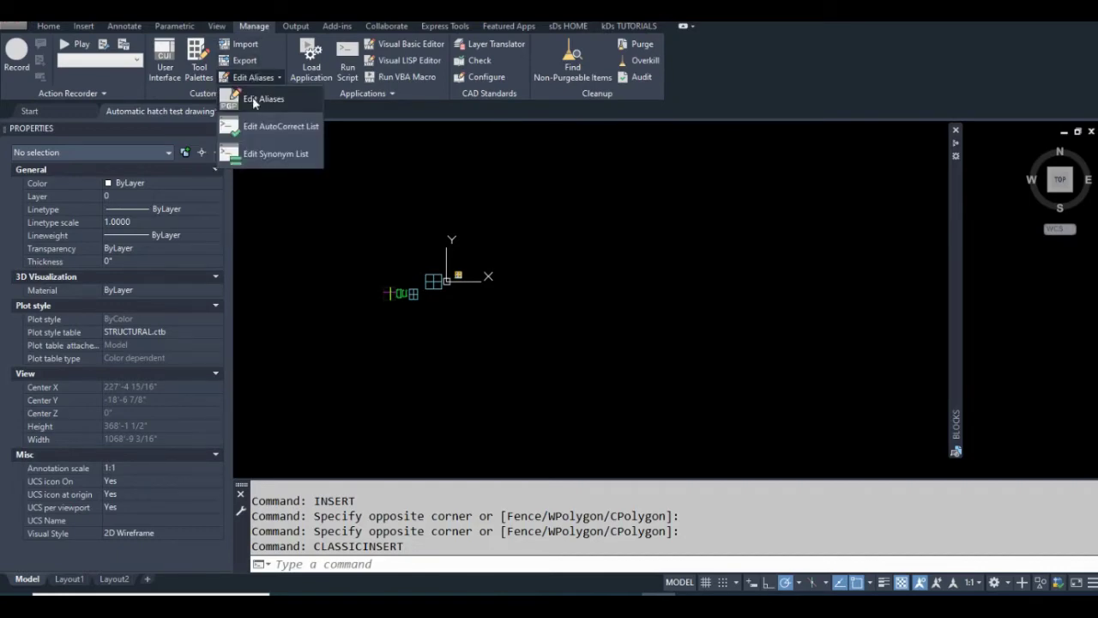
pyautogui.click(254, 101)
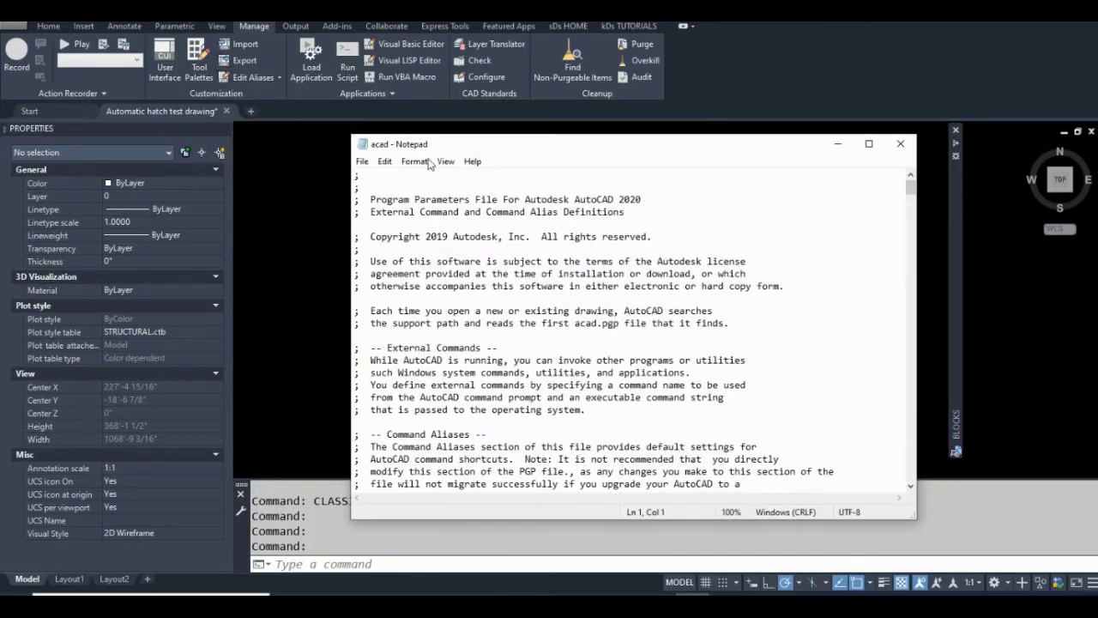
pyautogui.moveTo(912, 191); pyautogui.dragTo(911, 473)
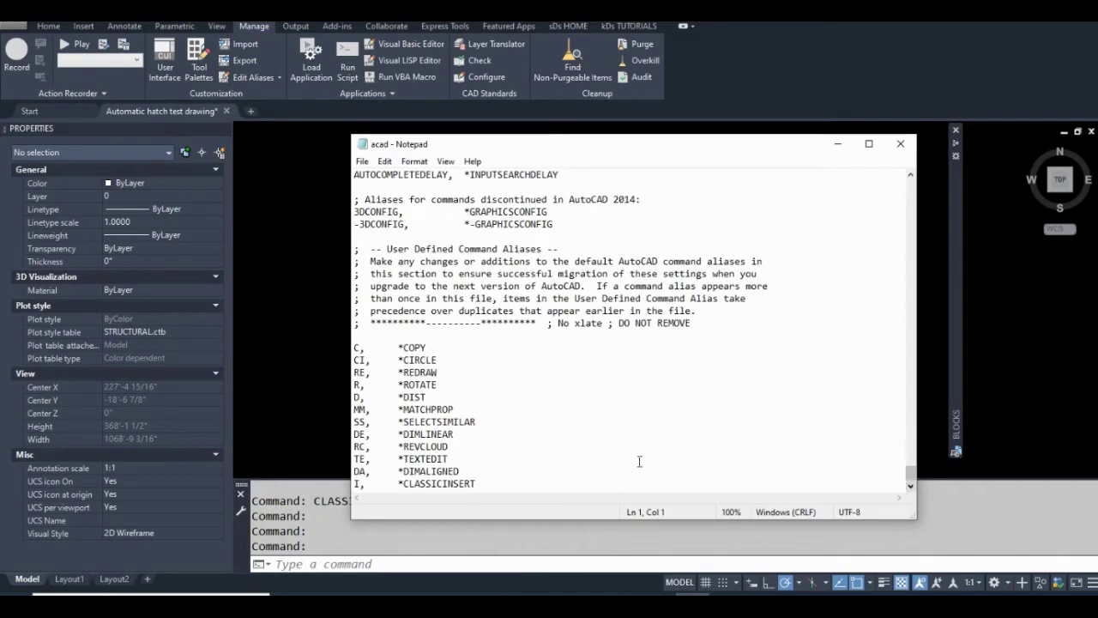
# Step: Add the alias line "INSERT, *CLASSICINSERT" below the "I, *CLASSICINSERT" entry in the user-defined aliases
pyautogui.moveTo(498, 485); pyautogui.dragTo(356, 490)
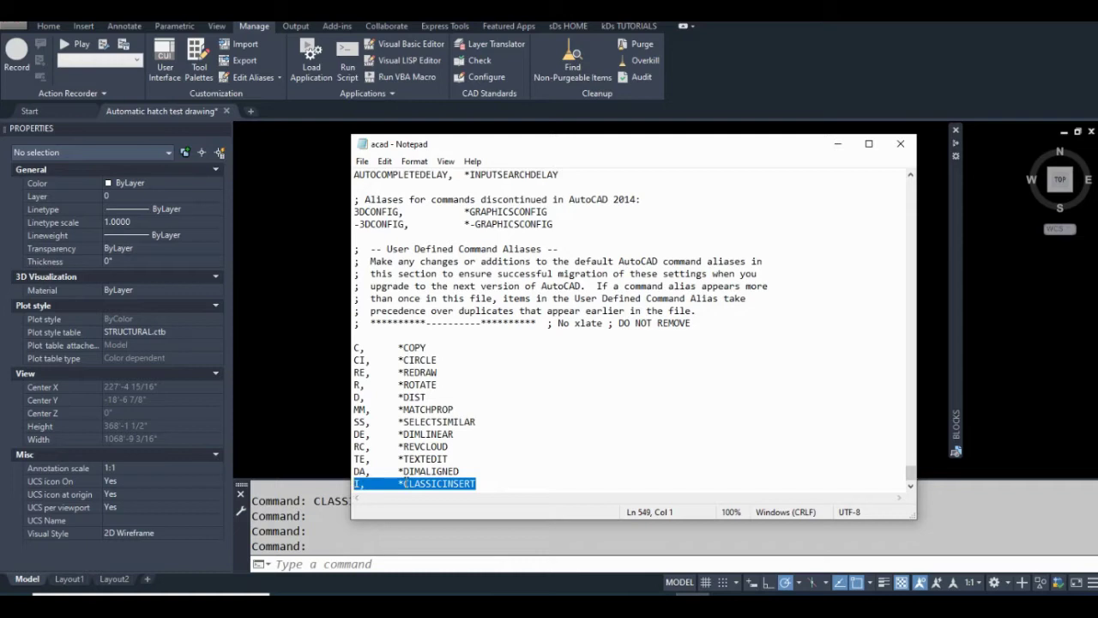
pyautogui.click(406, 484)
pyautogui.moveTo(363, 485); pyautogui.dragTo(481, 485)
pyautogui.click(399, 485)
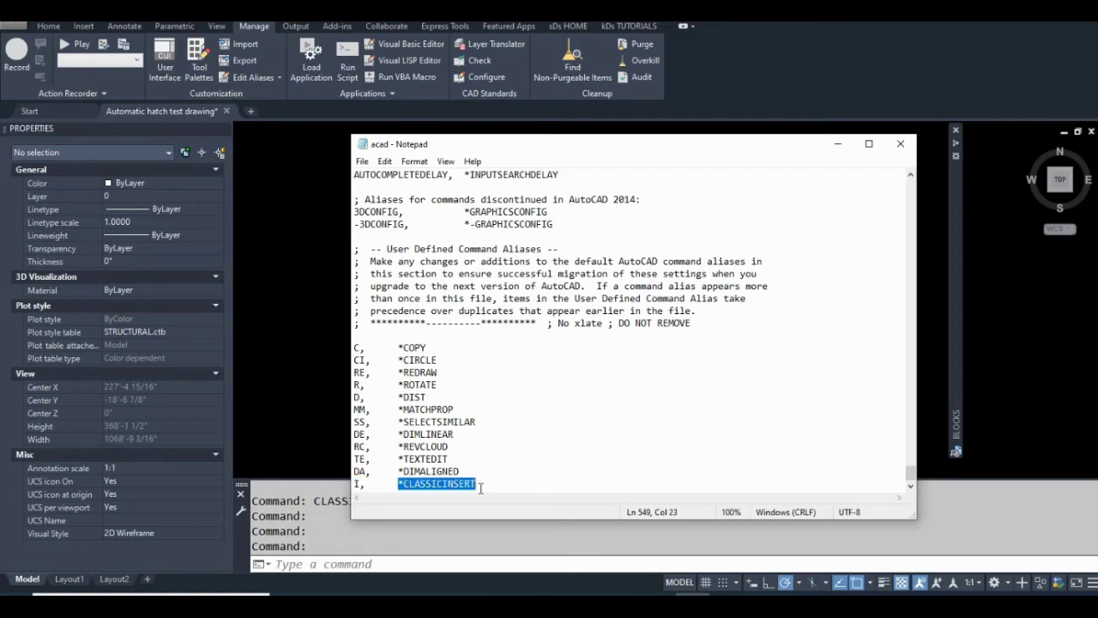
pyautogui.click(482, 485)
pyautogui.press('Return')
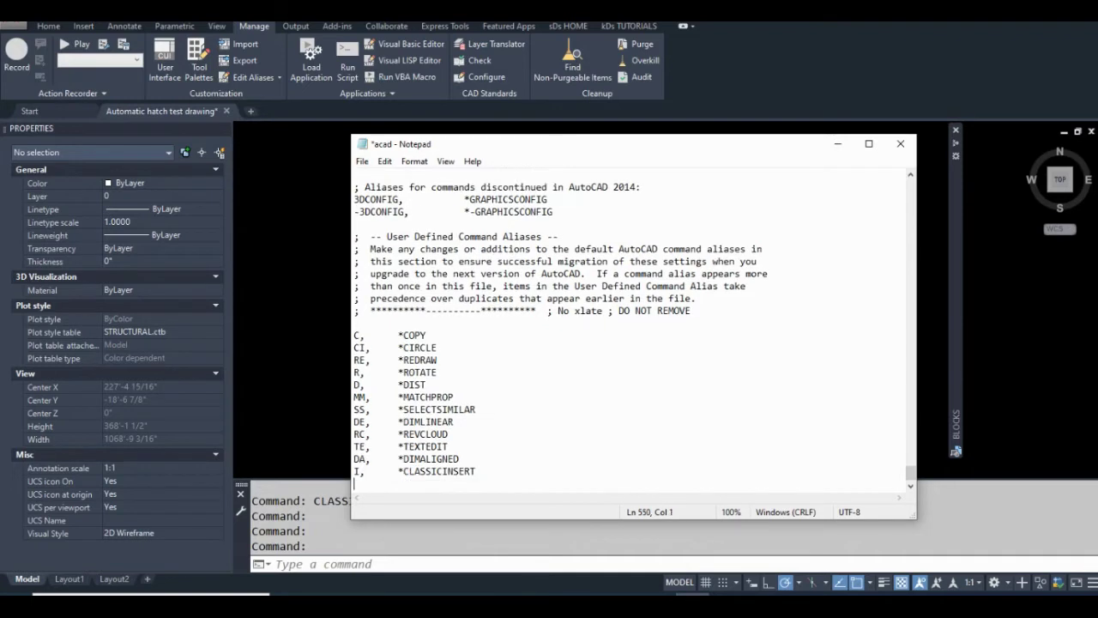
pyautogui.write('INSERT, *CLASSICI')
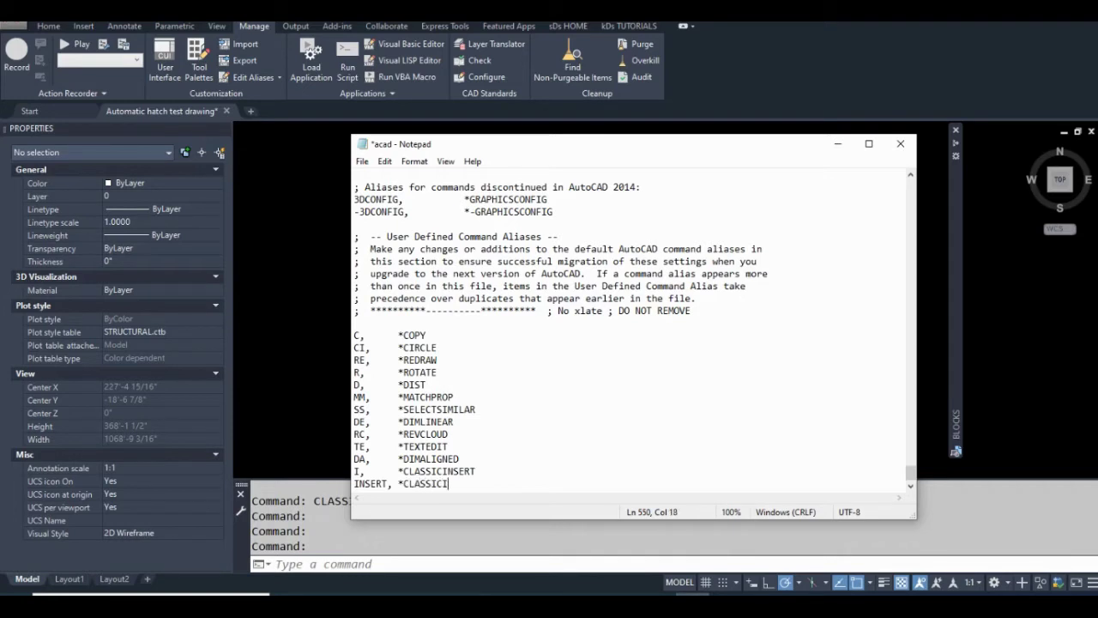
pyautogui.write('NSERT')
# Step: Compare the user-defined I and INSERT aliases with the default I alias for INSERT higher up in the file
pyautogui.moveTo(389, 484); pyautogui.dragTo(355, 485)
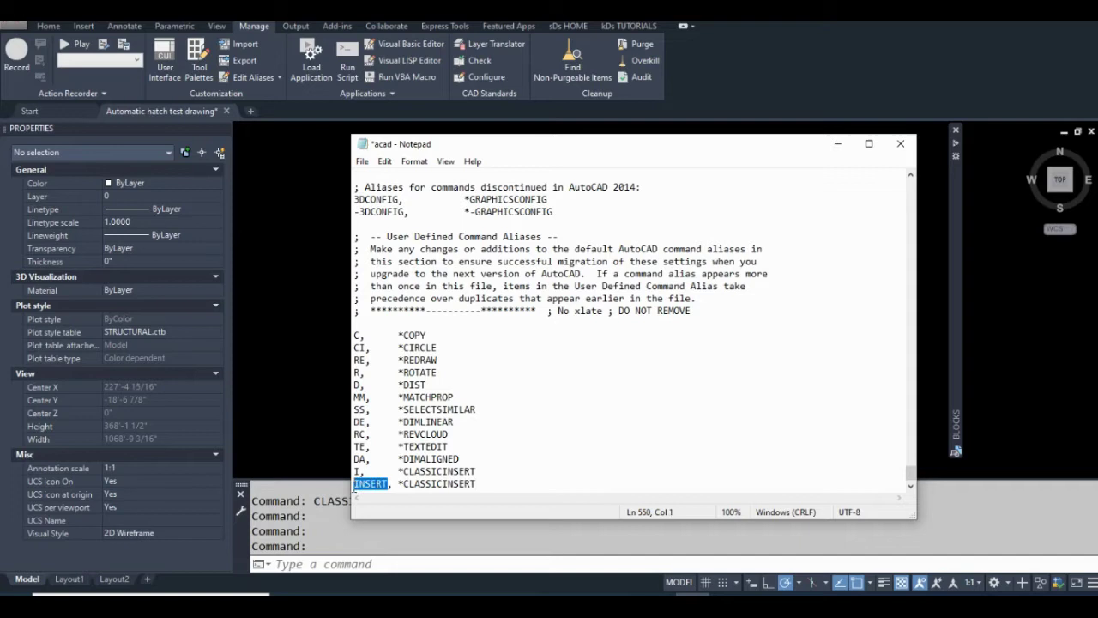
pyautogui.click(371, 484)
pyautogui.moveTo(361, 472); pyautogui.dragTo(353, 471)
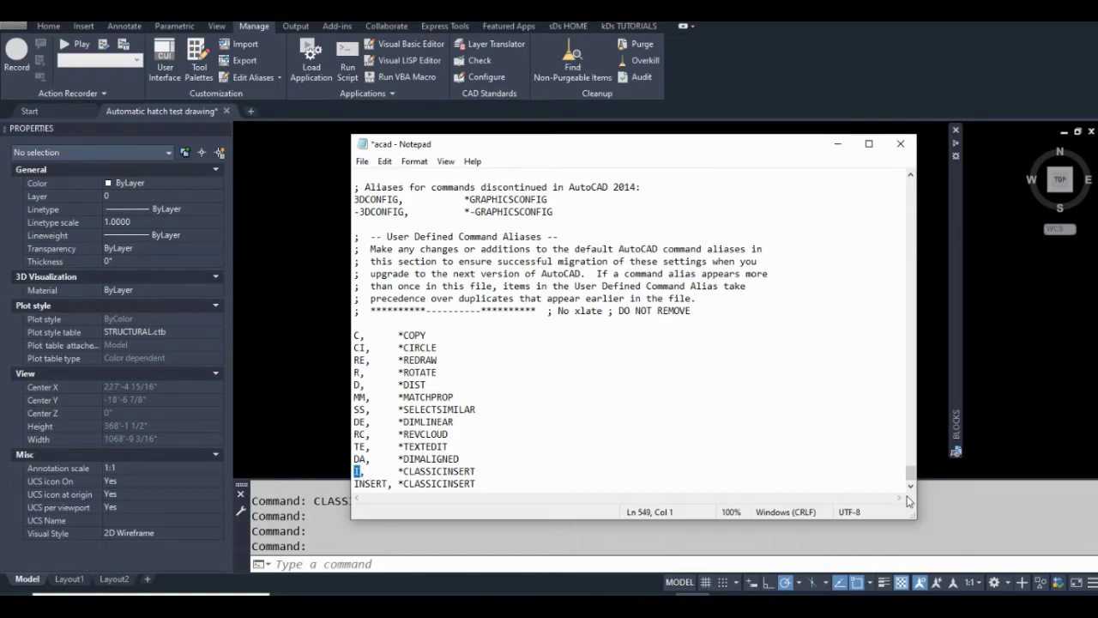
pyautogui.moveTo(912, 478); pyautogui.dragTo(935, 321)
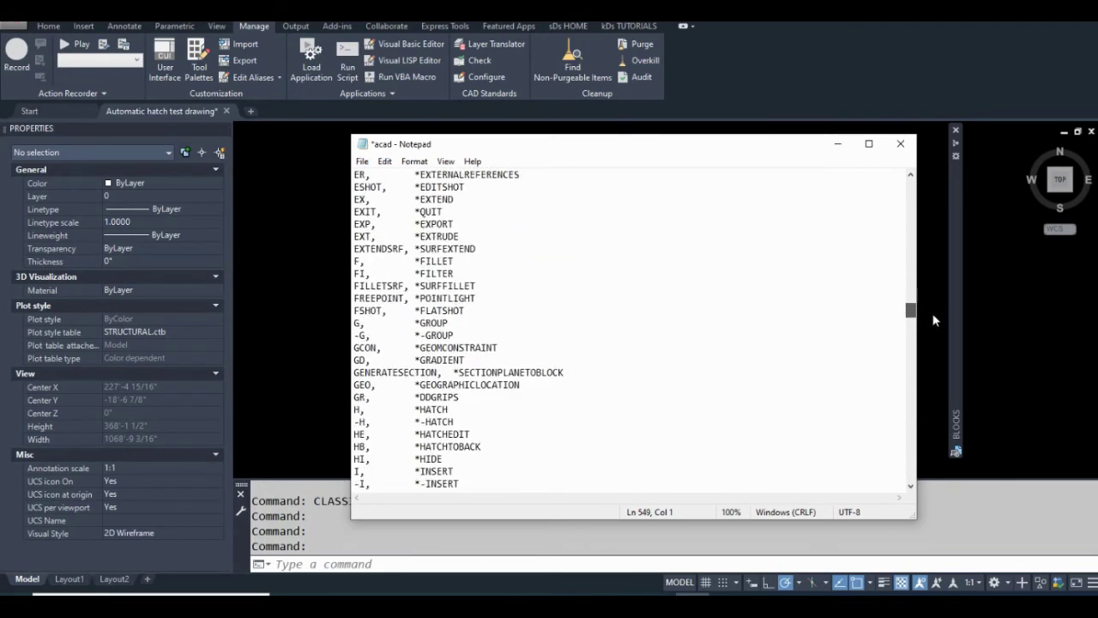
pyautogui.moveTo(452, 470); pyautogui.dragTo(352, 472)
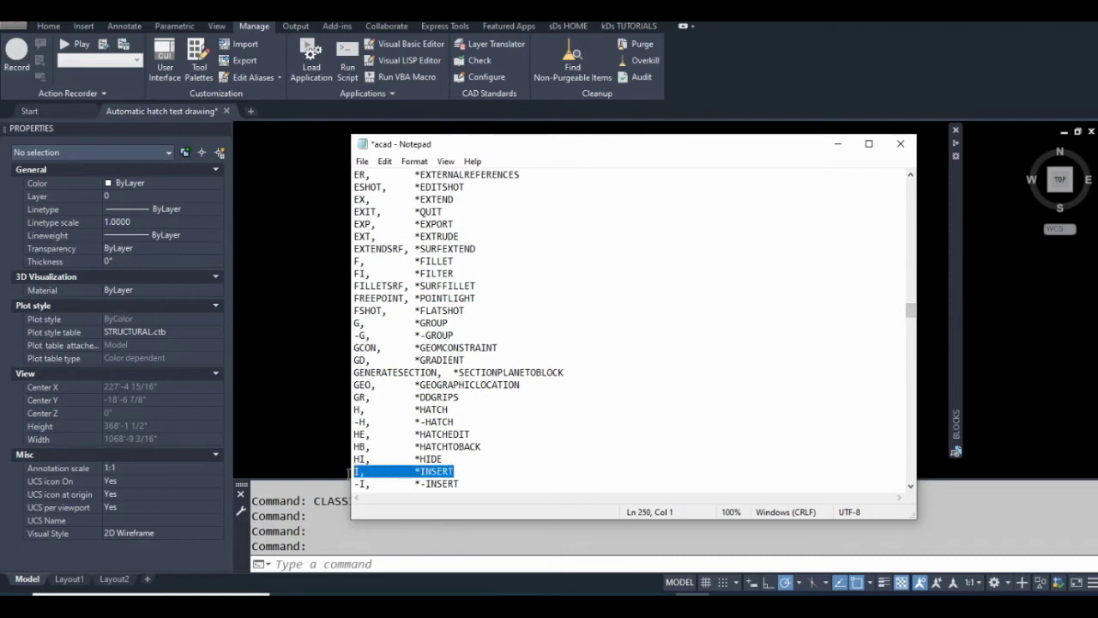
pyautogui.scroll(-1, 348, 473)
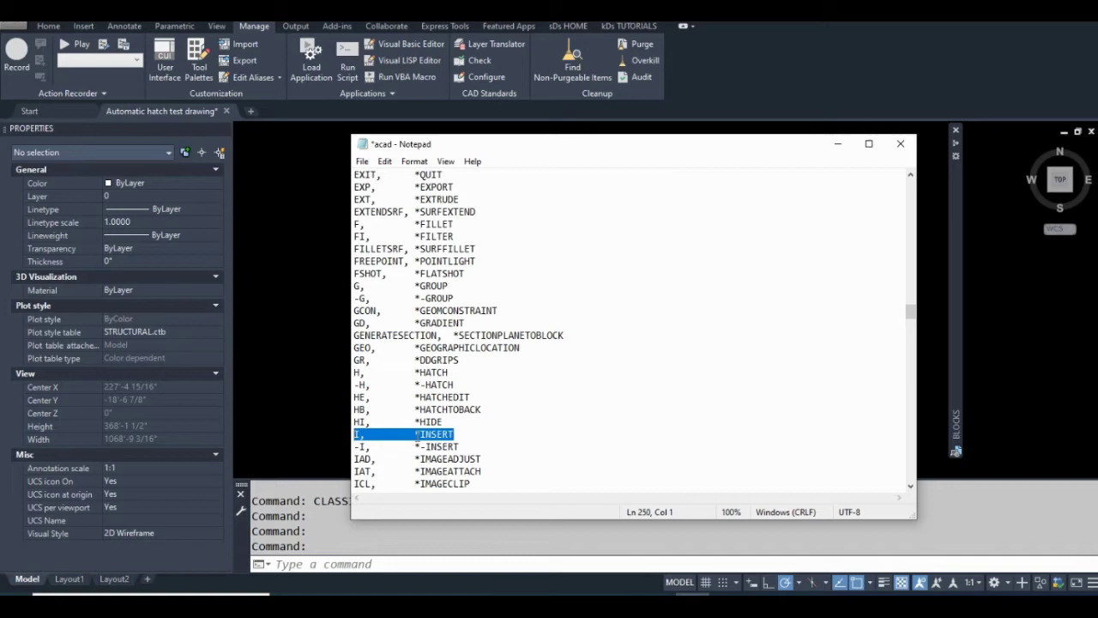
pyautogui.moveTo(415, 435); pyautogui.dragTo(444, 429)
pyautogui.click(459, 434)
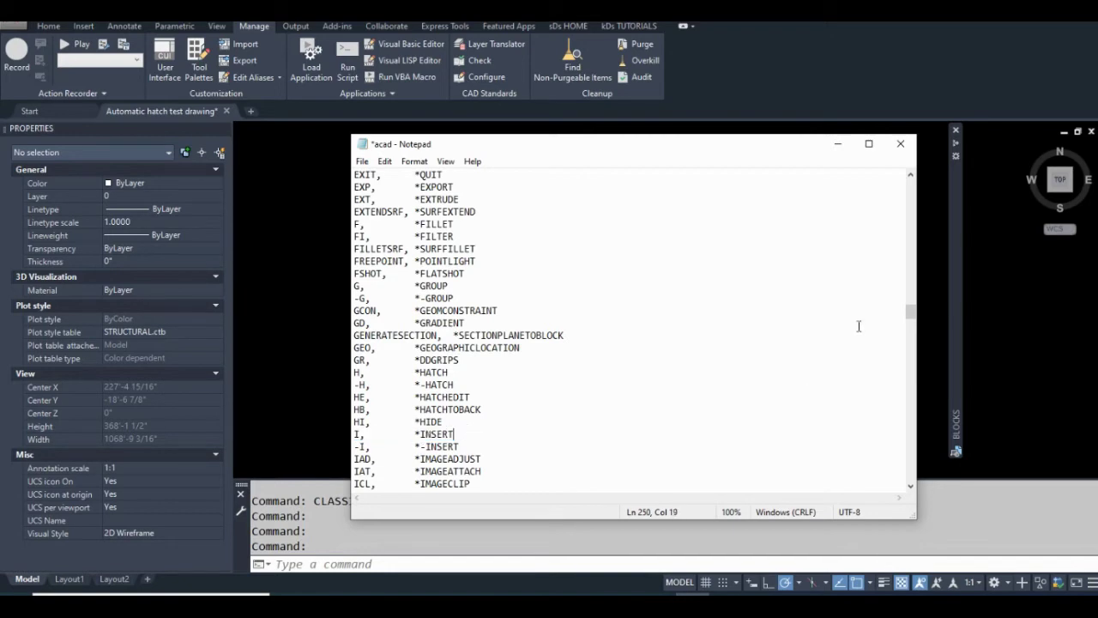
# Step: Switch to AutoCAD to look at the Blocks palette, and return to the alias file in Notepad
pyautogui.click(954, 228)
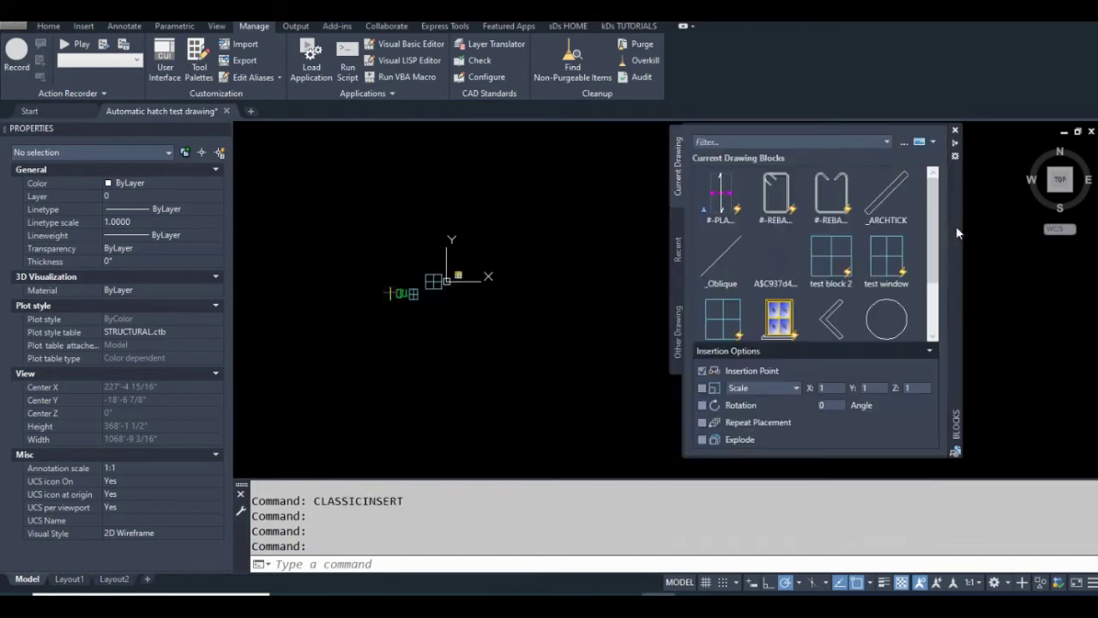
pyautogui.click(963, 233)
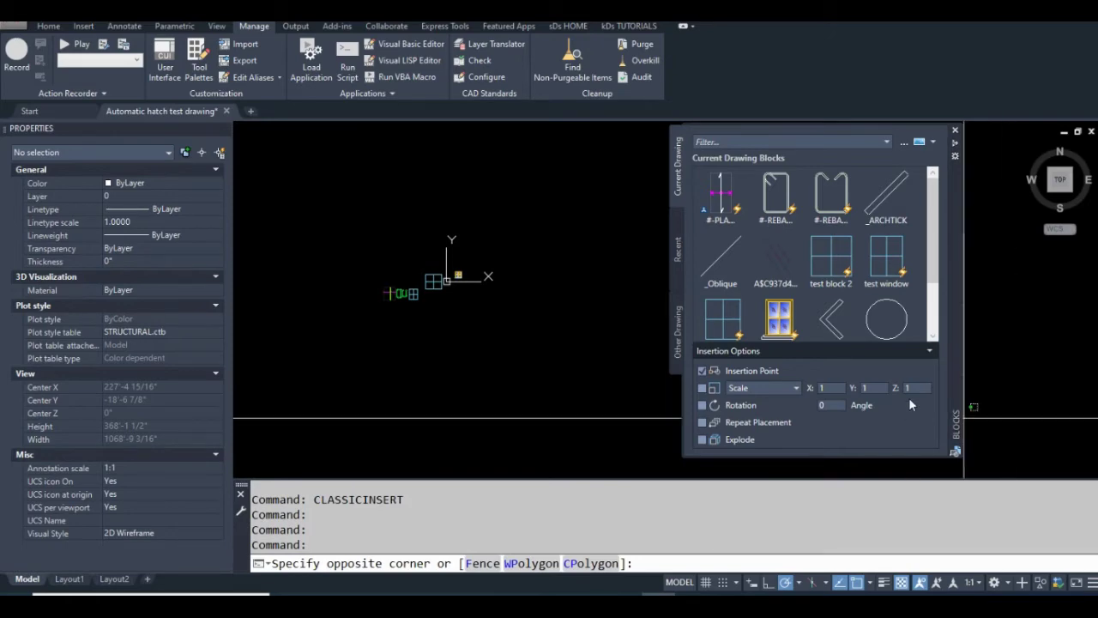
pyautogui.click(661, 412)
pyautogui.hotkey('alt', 'Tab')
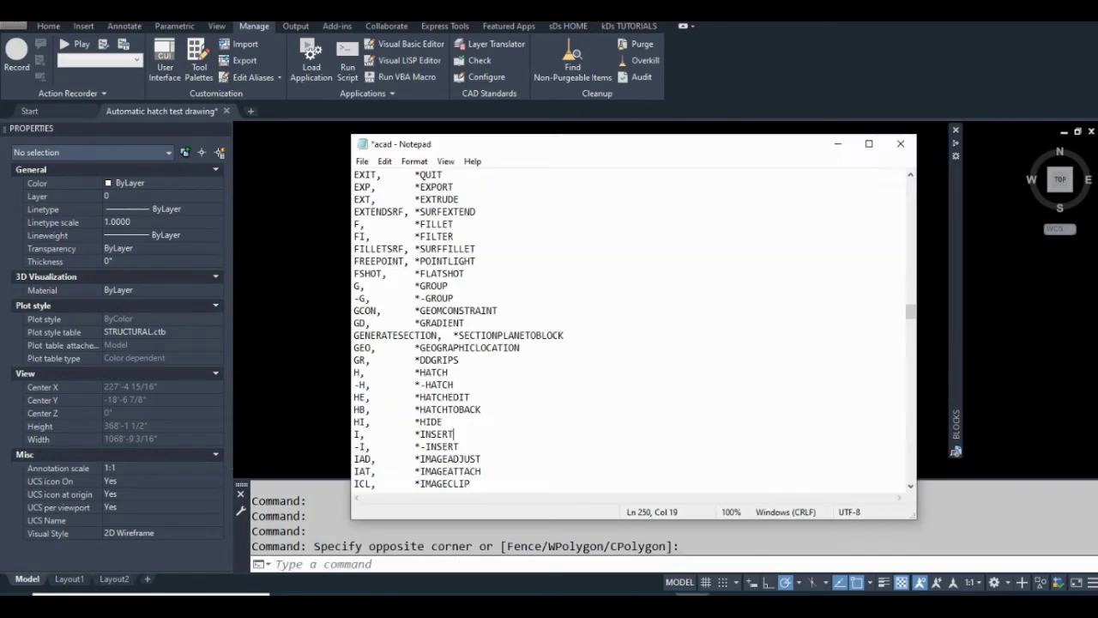
# Step: Review the I and INSERT aliases at the end of the user-defined section and save the alias file
pyautogui.moveTo(912, 310); pyautogui.dragTo(911, 474)
pyautogui.moveTo(477, 471); pyautogui.dragTo(353, 472)
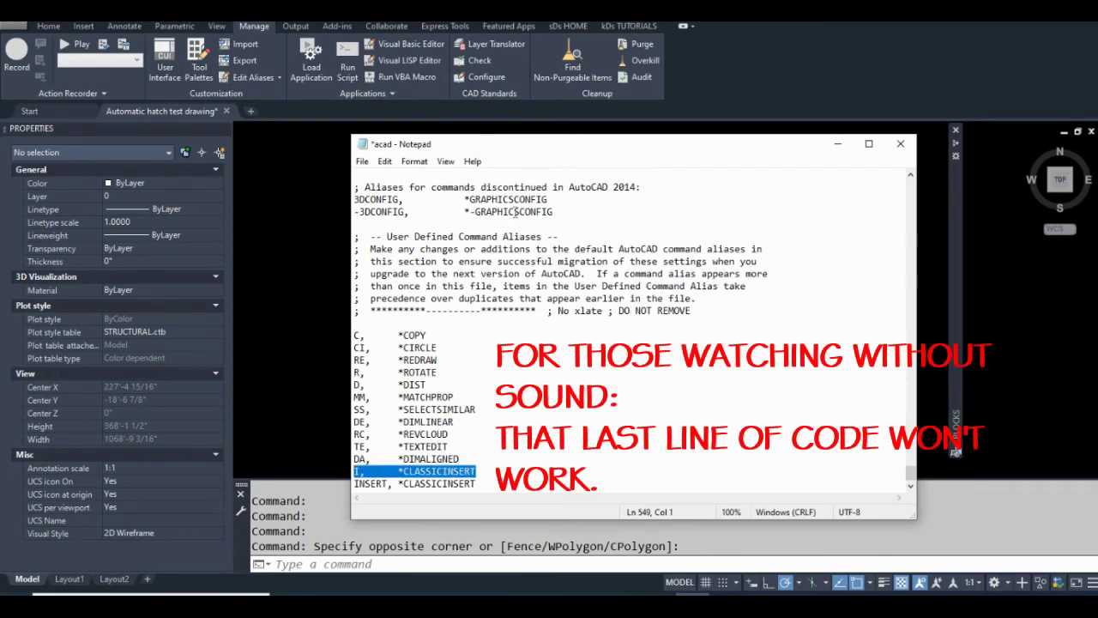
pyautogui.click(478, 483)
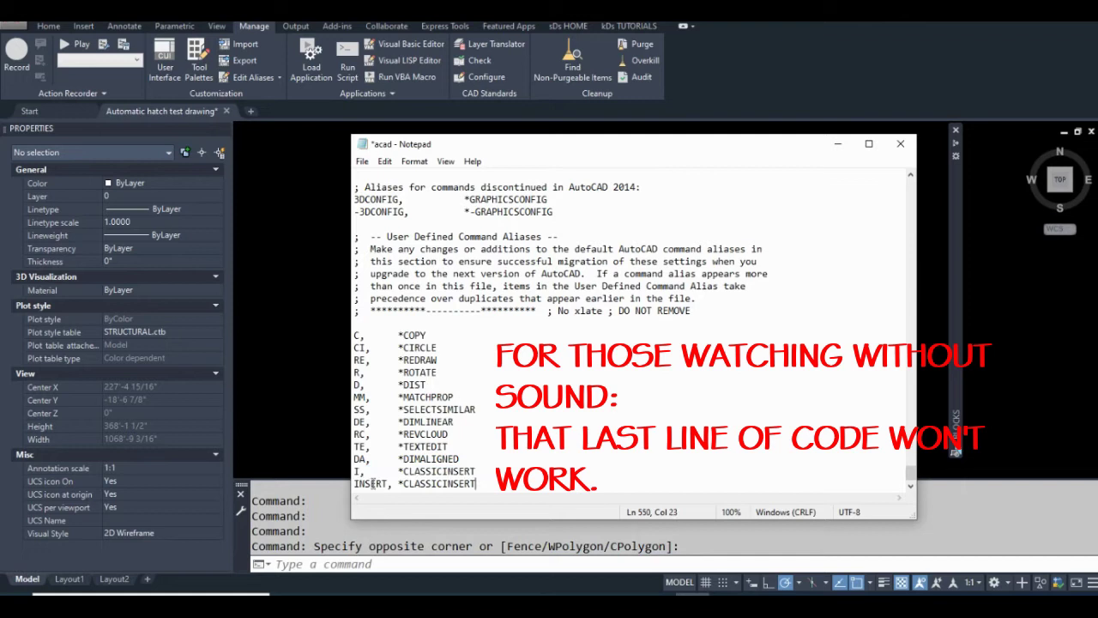
pyautogui.moveTo(477, 483); pyautogui.dragTo(366, 485)
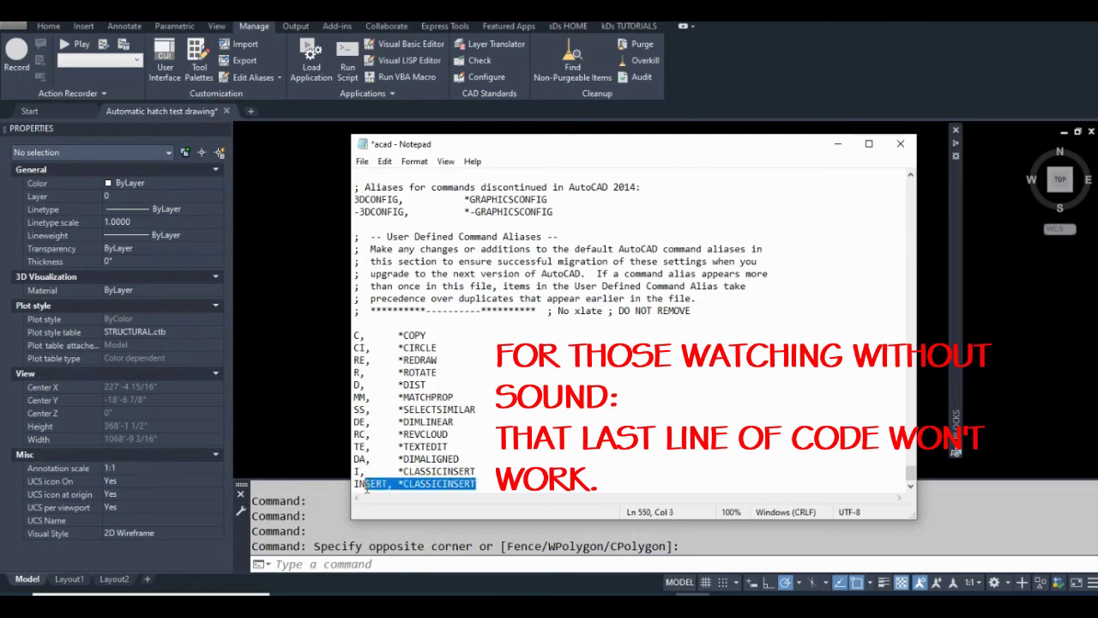
pyautogui.click(479, 485)
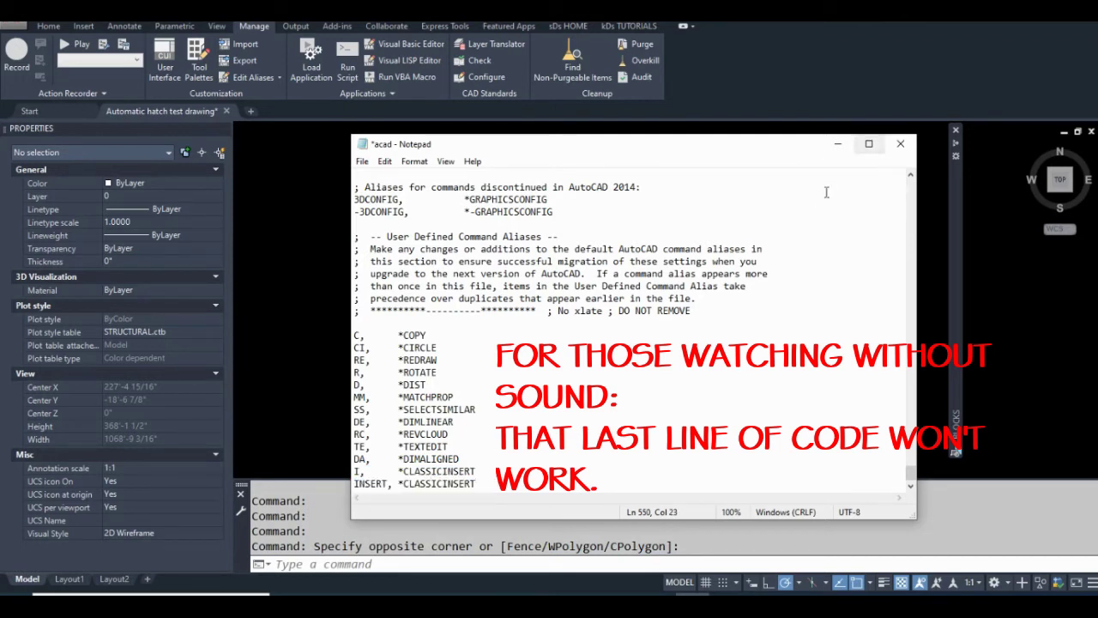
pyautogui.hotkey('ctrl', 's')
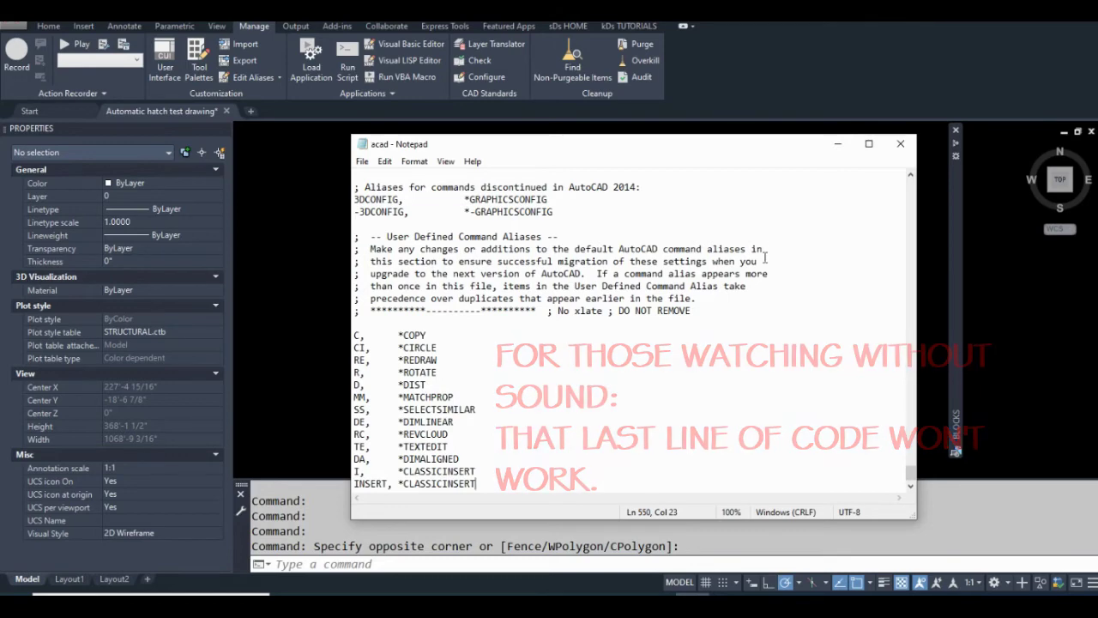
# Step: Close the alias file and reinitialize the PGP file with REINIT in AutoCAD so the edited aliases load
pyautogui.click(902, 145)
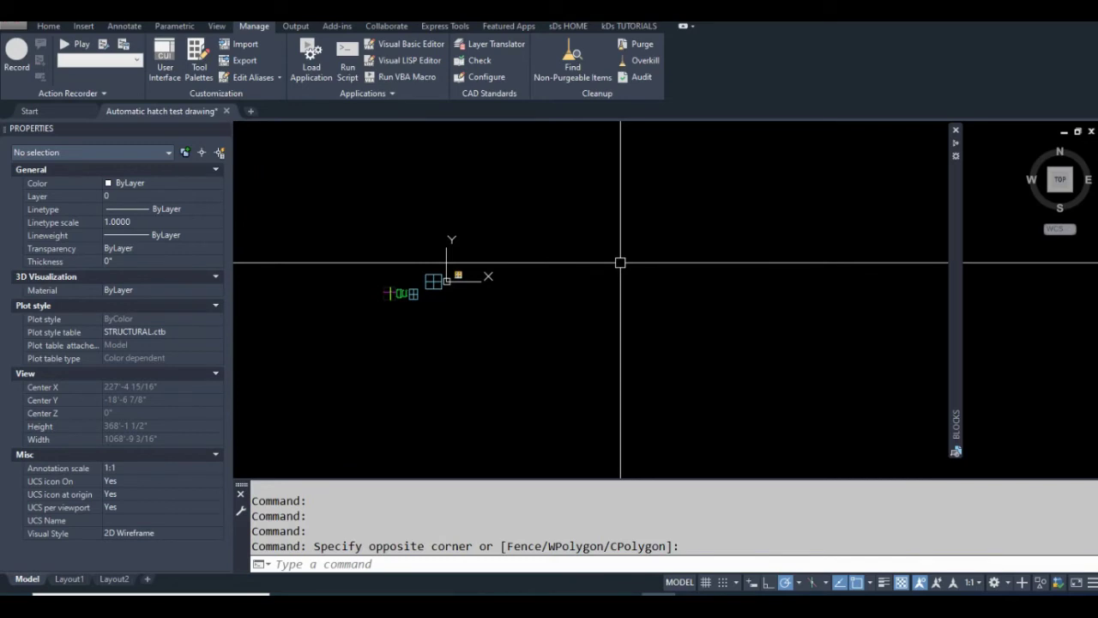
pyautogui.write('REINIT')
pyautogui.press('Return')
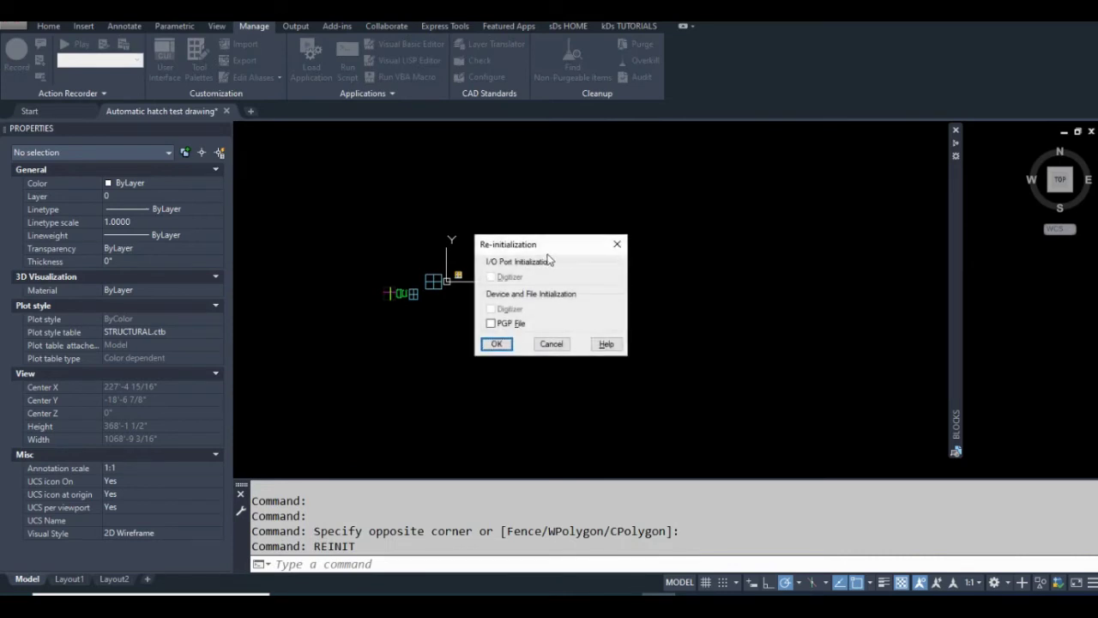
pyautogui.click(491, 323)
pyautogui.click(499, 345)
# Step: Test the I alias by opening the classic Insert dialog, and close it without inserting a block
pyautogui.write('I')
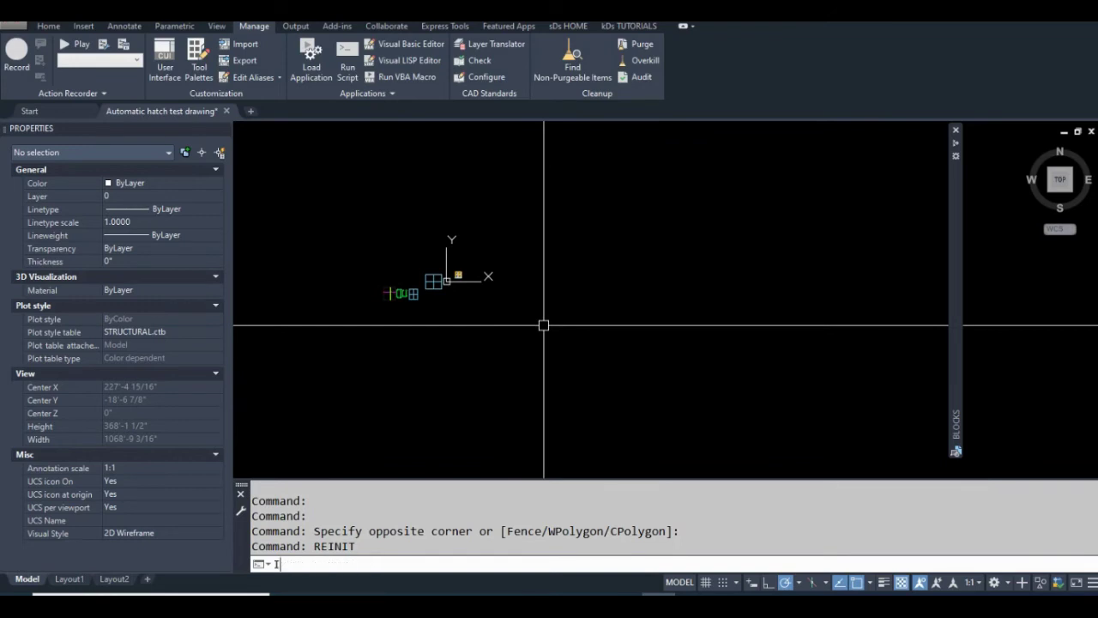
pyautogui.press('Return')
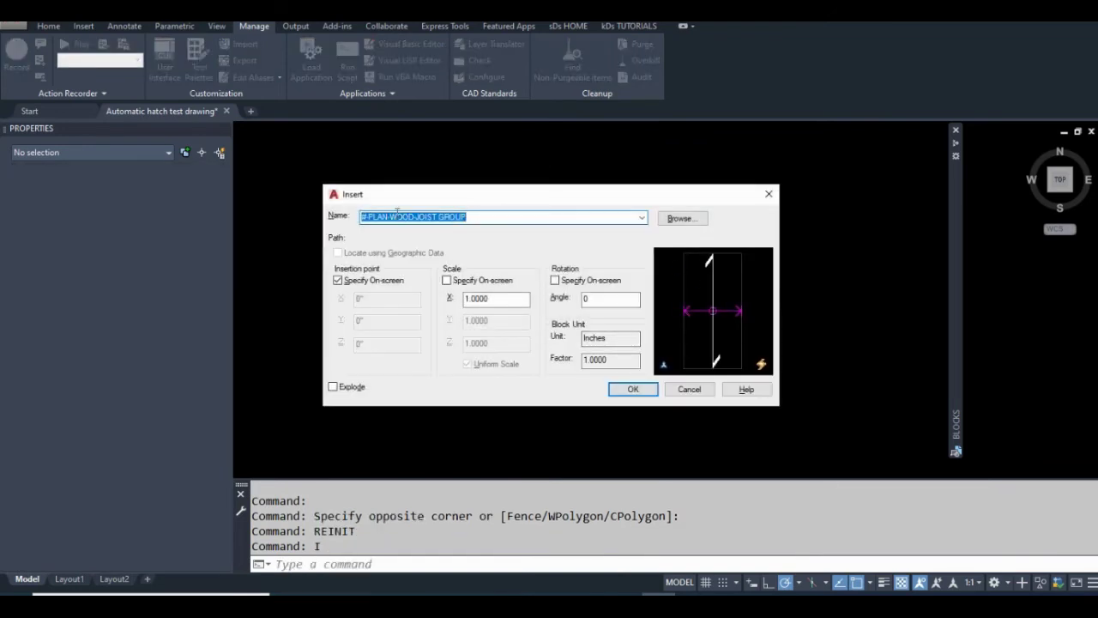
pyautogui.click(768, 195)
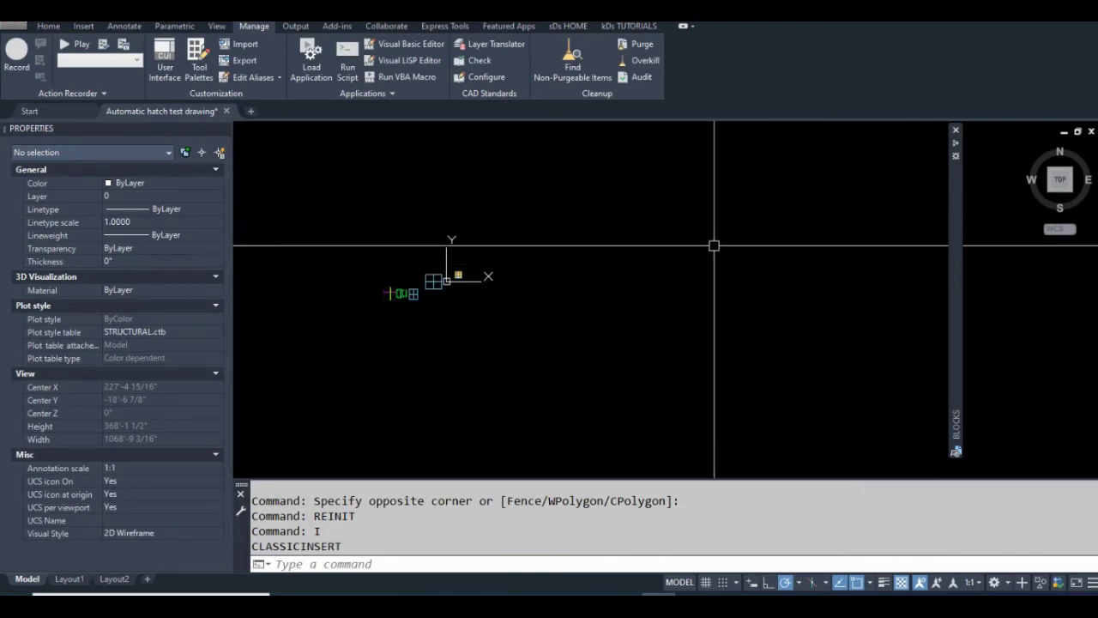
# Step: Test the full INSERT command name and move the Blocks palette slightly aside
pyautogui.write('INSERT')
pyautogui.press('Return')
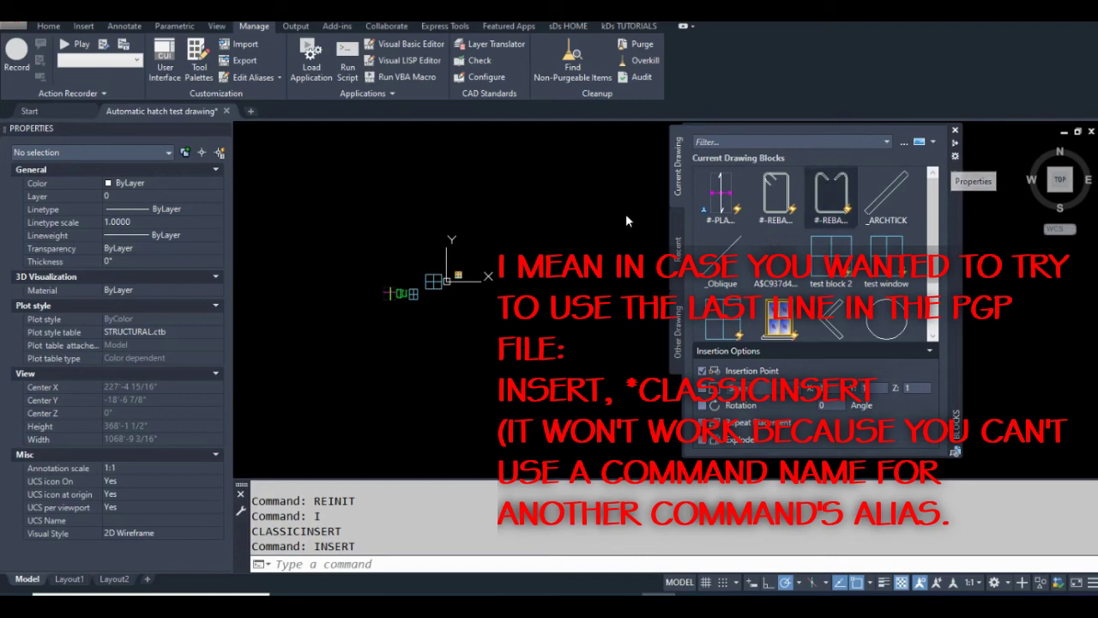
pyautogui.click(965, 167)
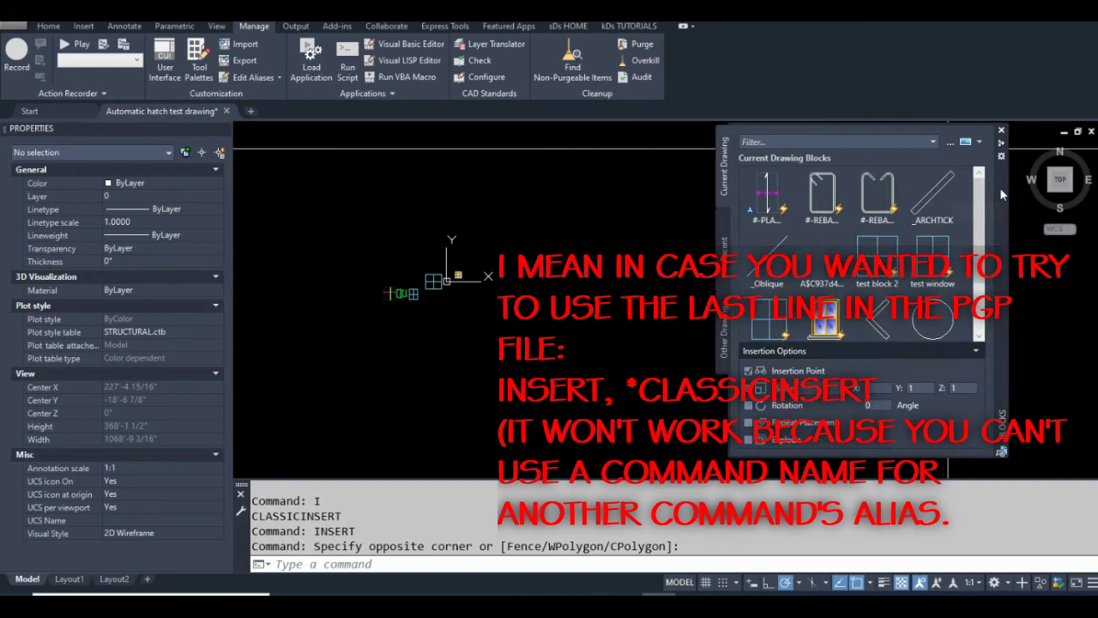
pyautogui.scroll(-2, 589, 304)
pyautogui.click(618, 297)
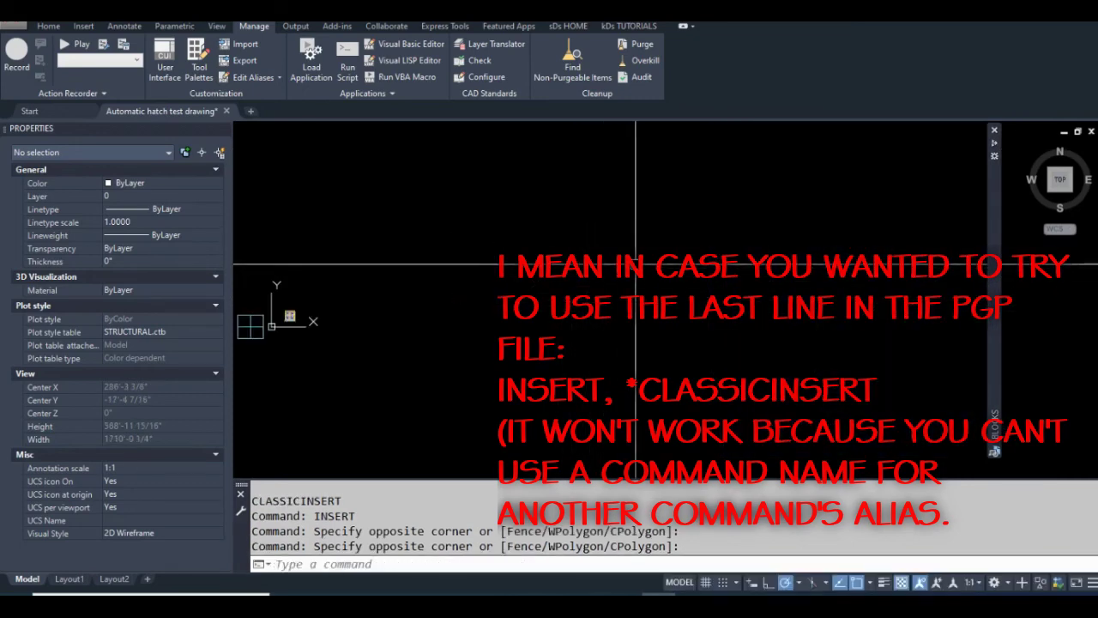
pyautogui.scroll(-3, 859, 257)
# Step: Run INSERT again to recheck which insert interface it opens, and close the Blocks palette
pyautogui.click(275, 564)
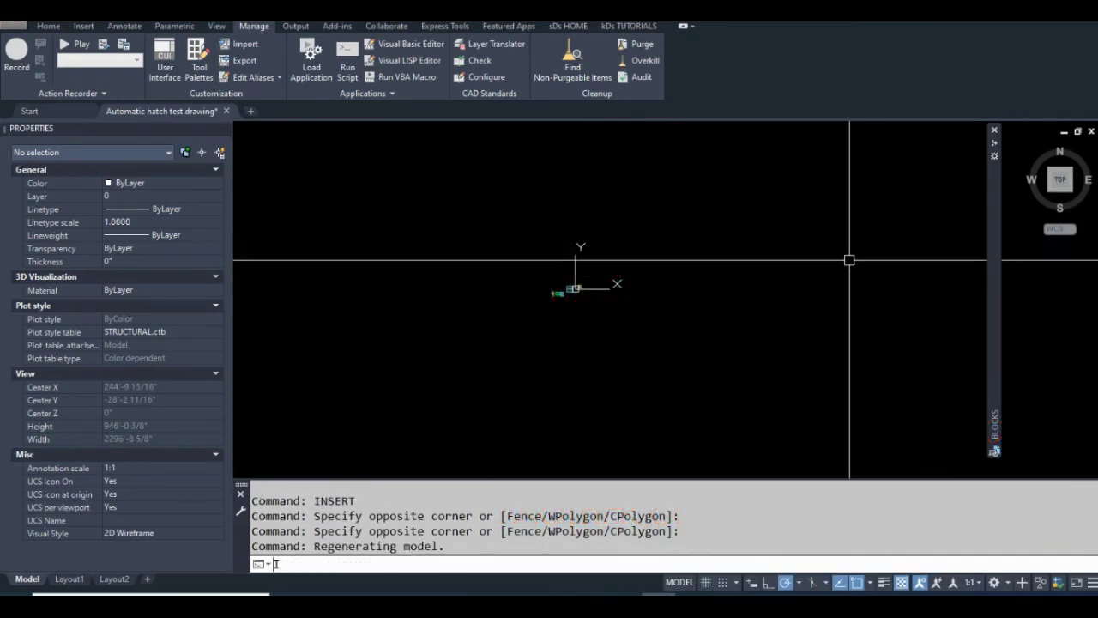
pyautogui.write('INSERT')
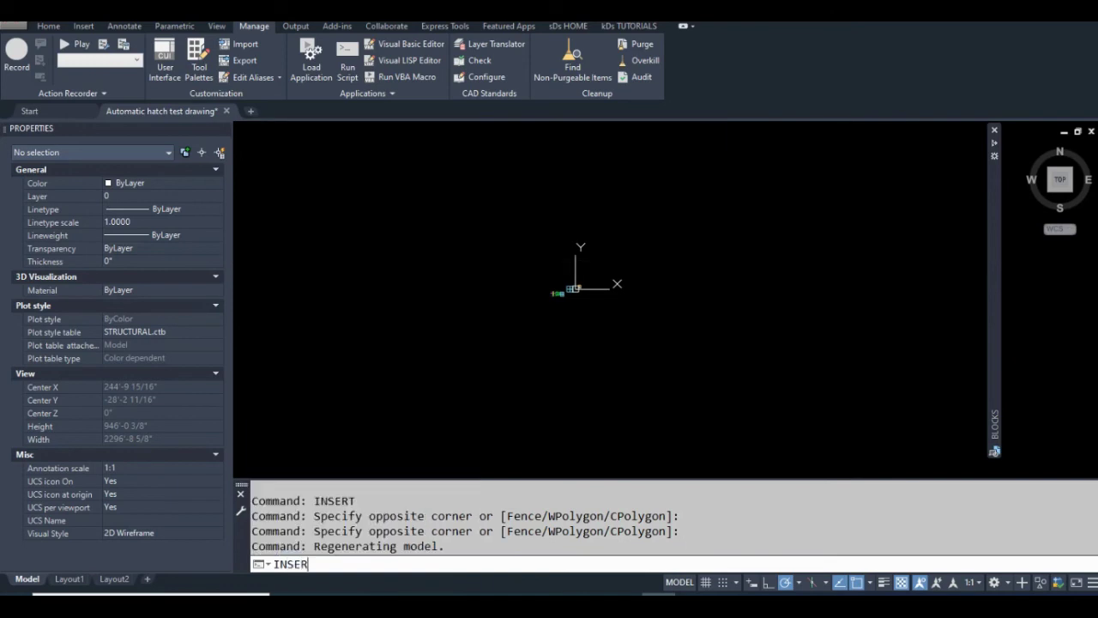
pyautogui.press('Return')
pyautogui.click(869, 257)
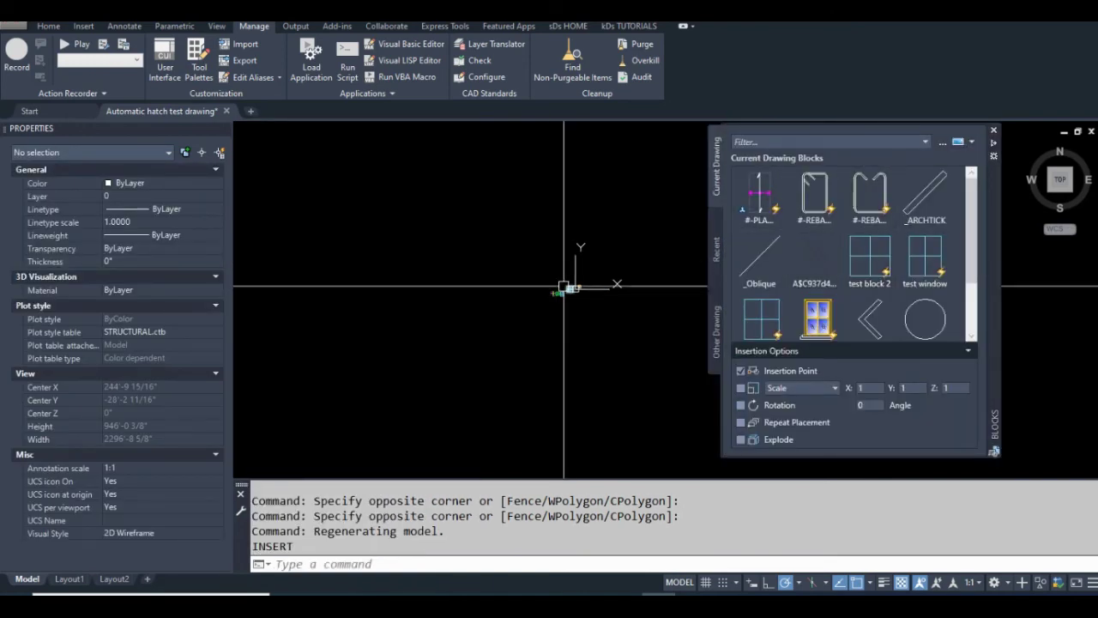
pyautogui.scroll(4, 567, 321)
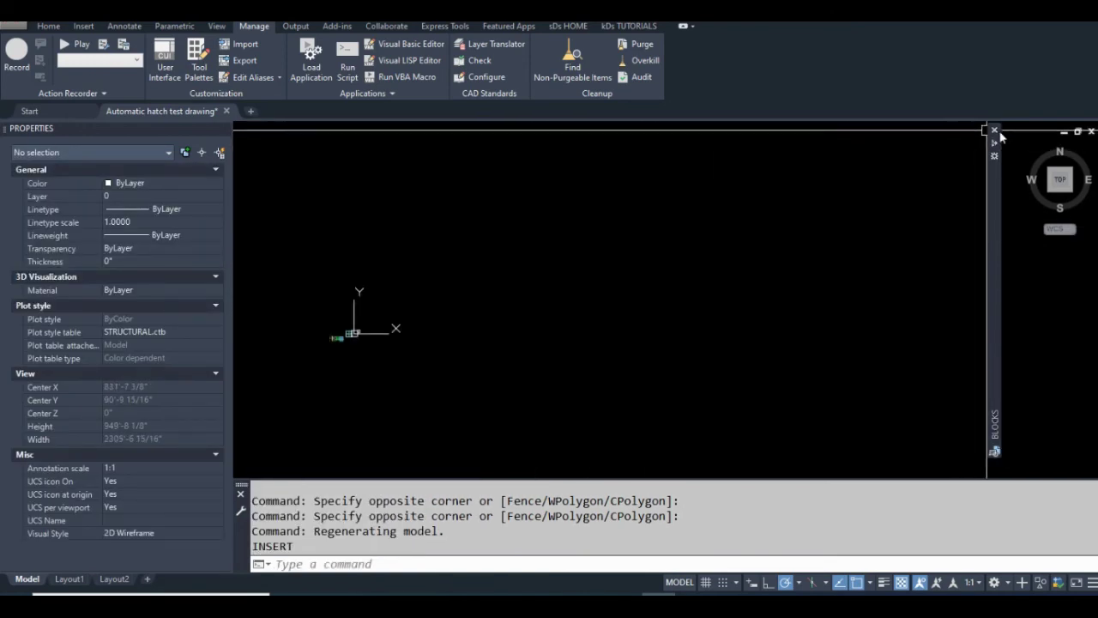
# Step: Use the I alias to insert tutorial block 2 just above and left of the large four-pane window outline
pyautogui.write('I')
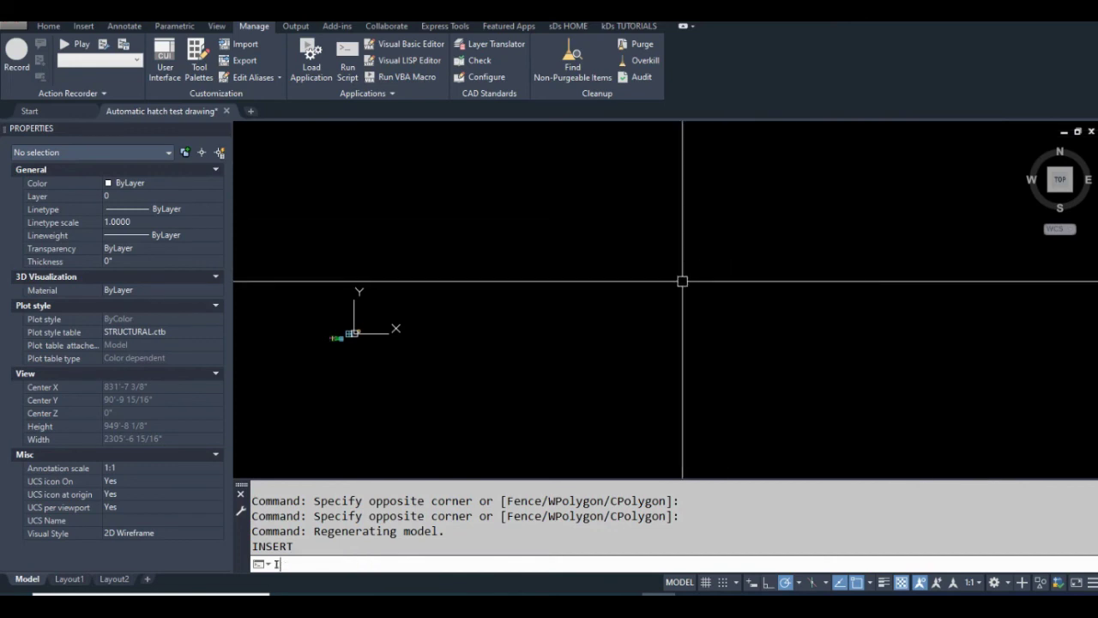
pyautogui.press('Return')
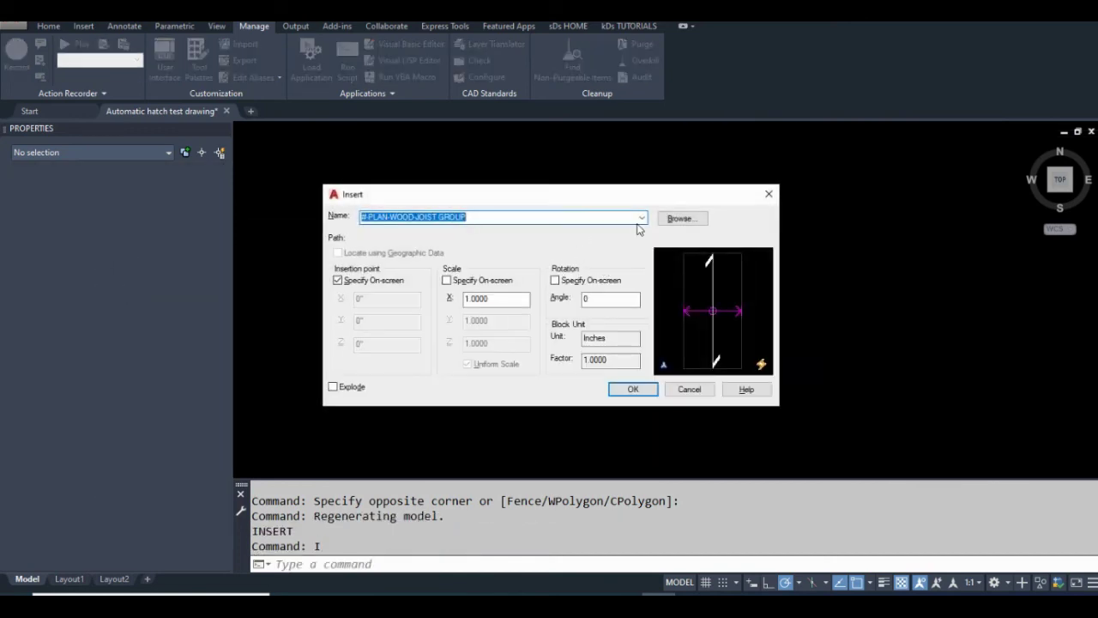
pyautogui.click(642, 219)
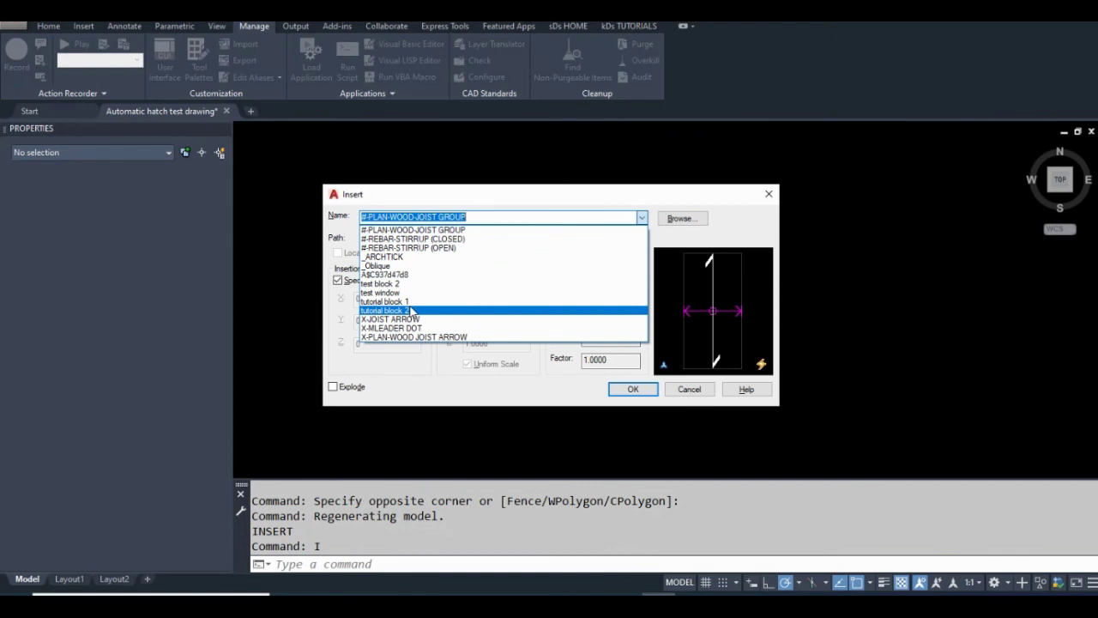
pyautogui.click(507, 293)
pyautogui.click(632, 389)
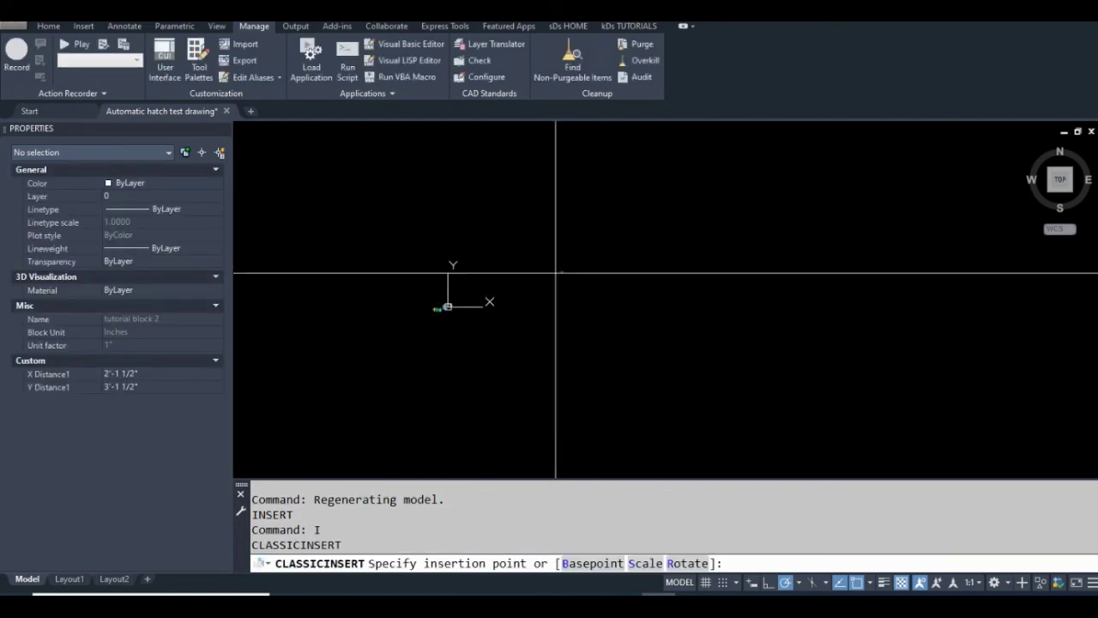
pyautogui.scroll(5, 410, 317)
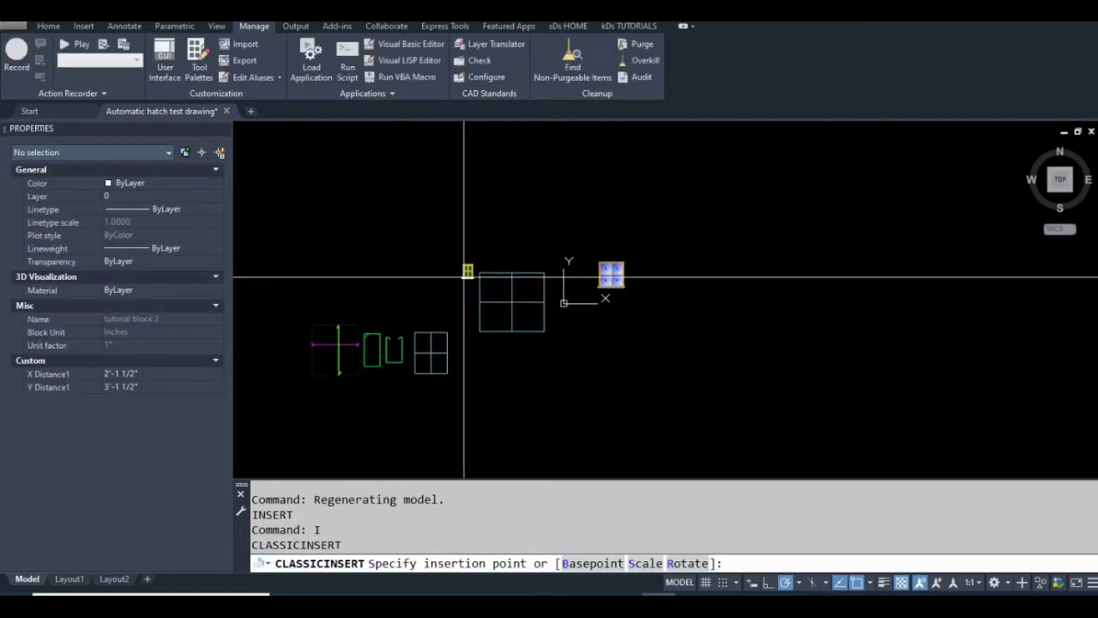
pyautogui.click(611, 275)
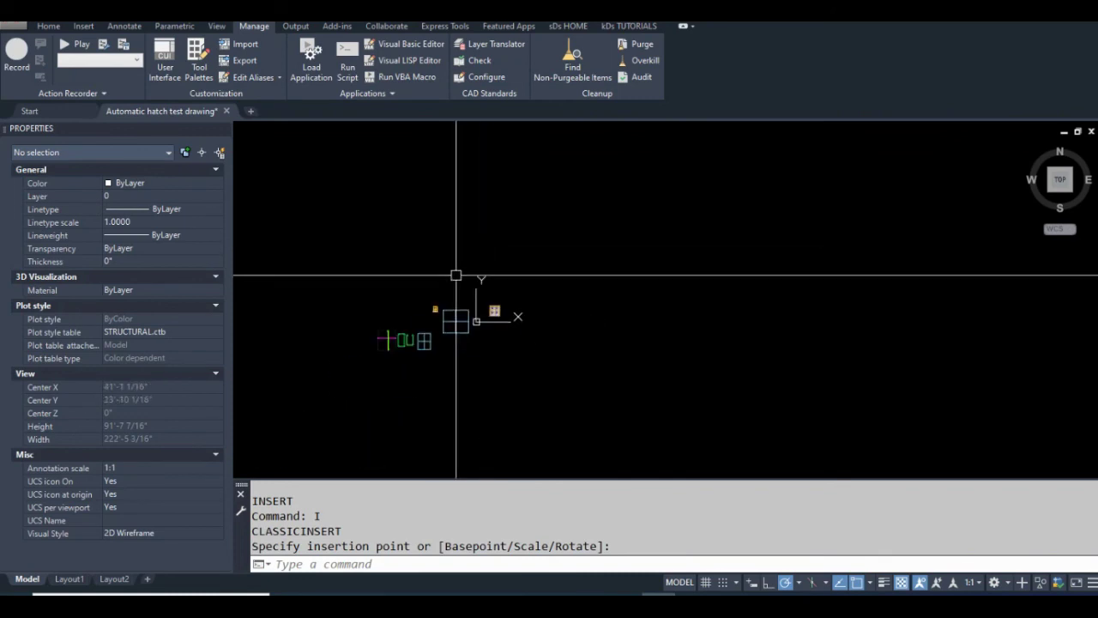
pyautogui.scroll(3, 455, 275)
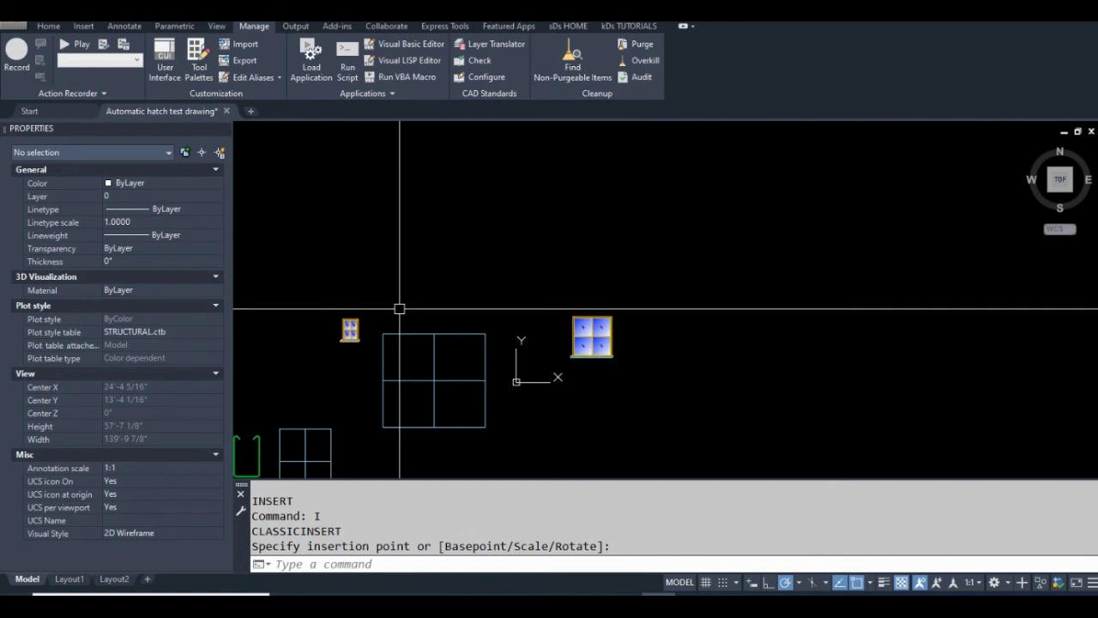
pyautogui.moveTo(400, 308)
pyautogui.mouseDown(button='middle')
pyautogui.moveTo(473, 270)
pyautogui.moveTo(452, 286)
pyautogui.moveTo(642, 240)
pyautogui.mouseUp(button='middle')
pyautogui.scroll(-2, 453, 286)
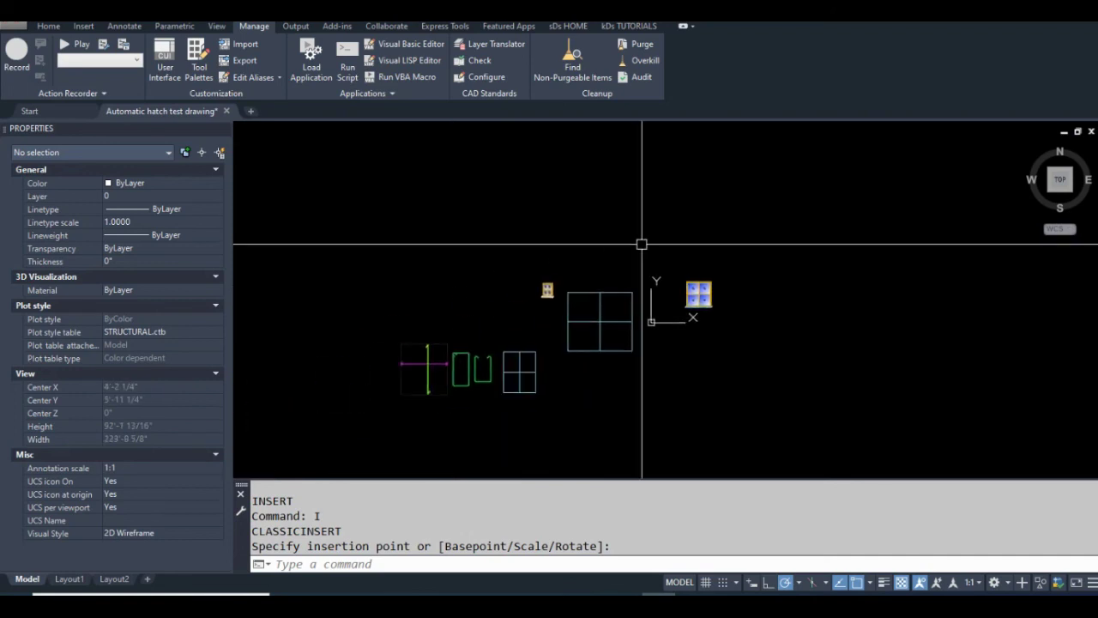